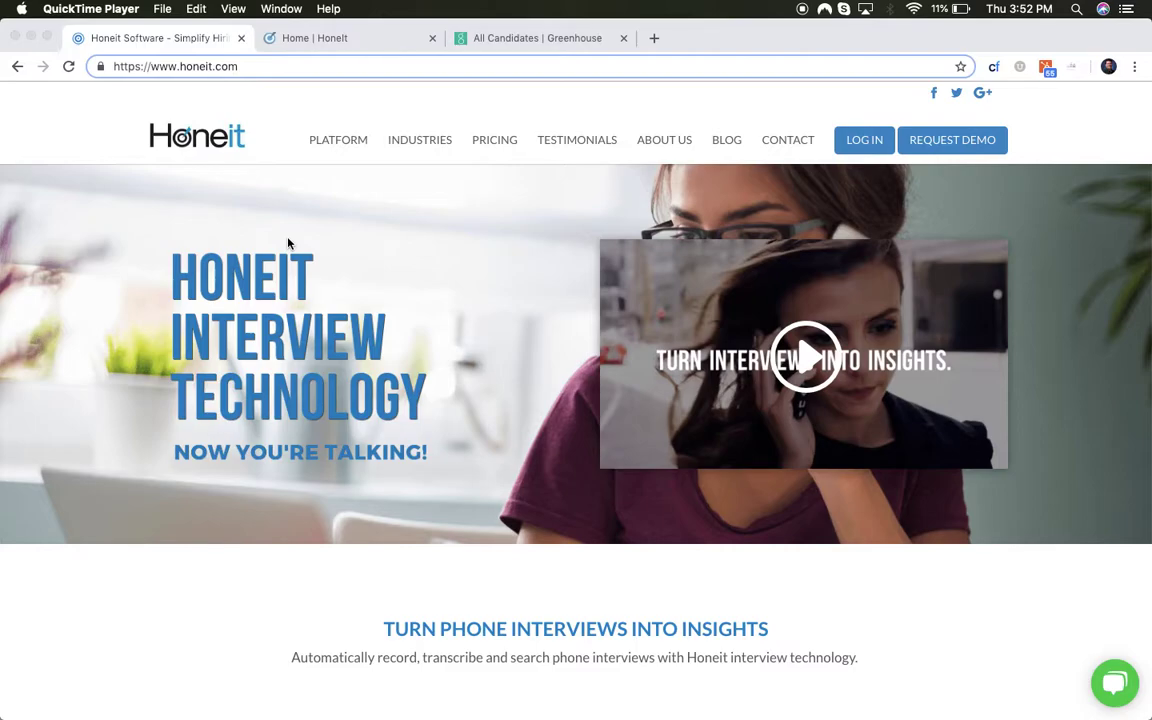
- Bring the Honeit dashboard forward and scroll down to its Helpful Links section
{"action": "left_click", "coordinate": [319, 42]}
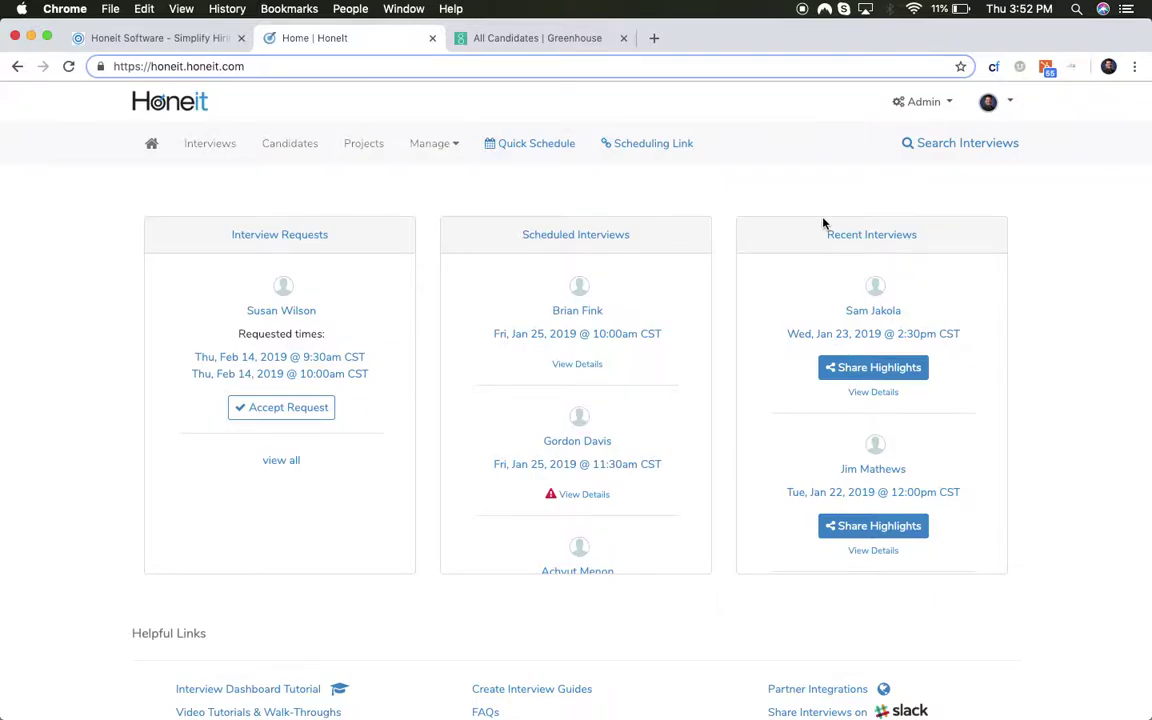
{"action": "scroll", "coordinate": [1025, 258], "scroll_direction": "down", "scroll_amount": 1}
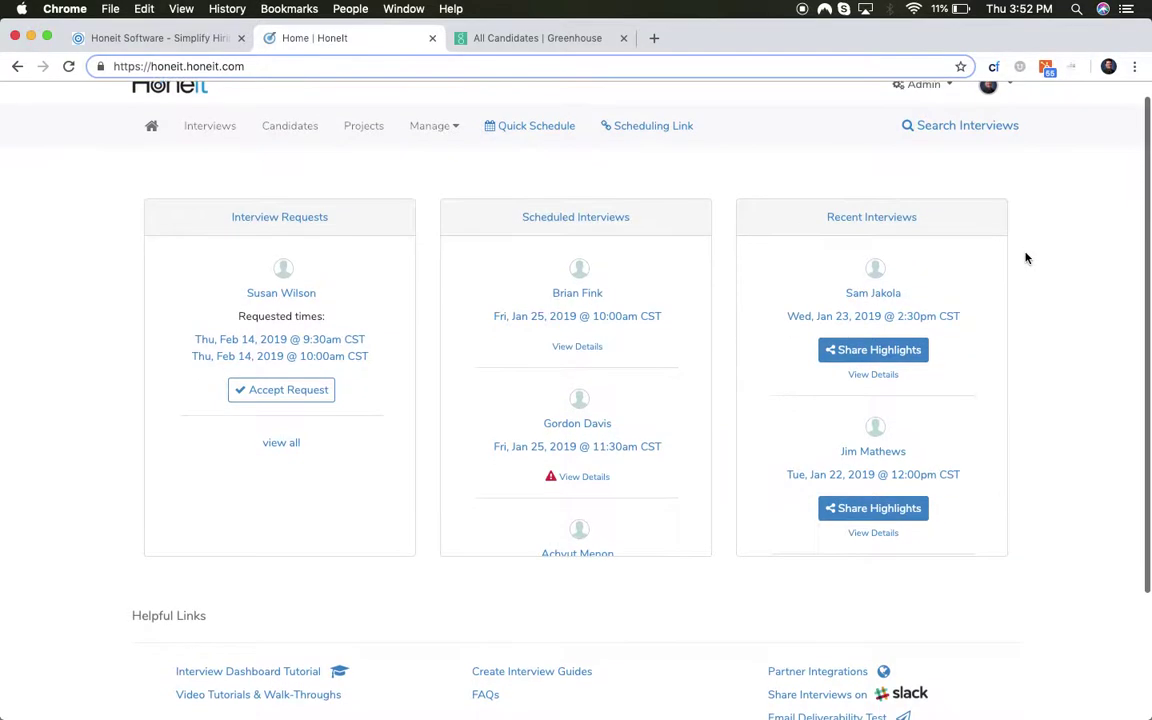
{"action": "scroll", "coordinate": [1025, 258], "scroll_direction": "down", "scroll_amount": 4}
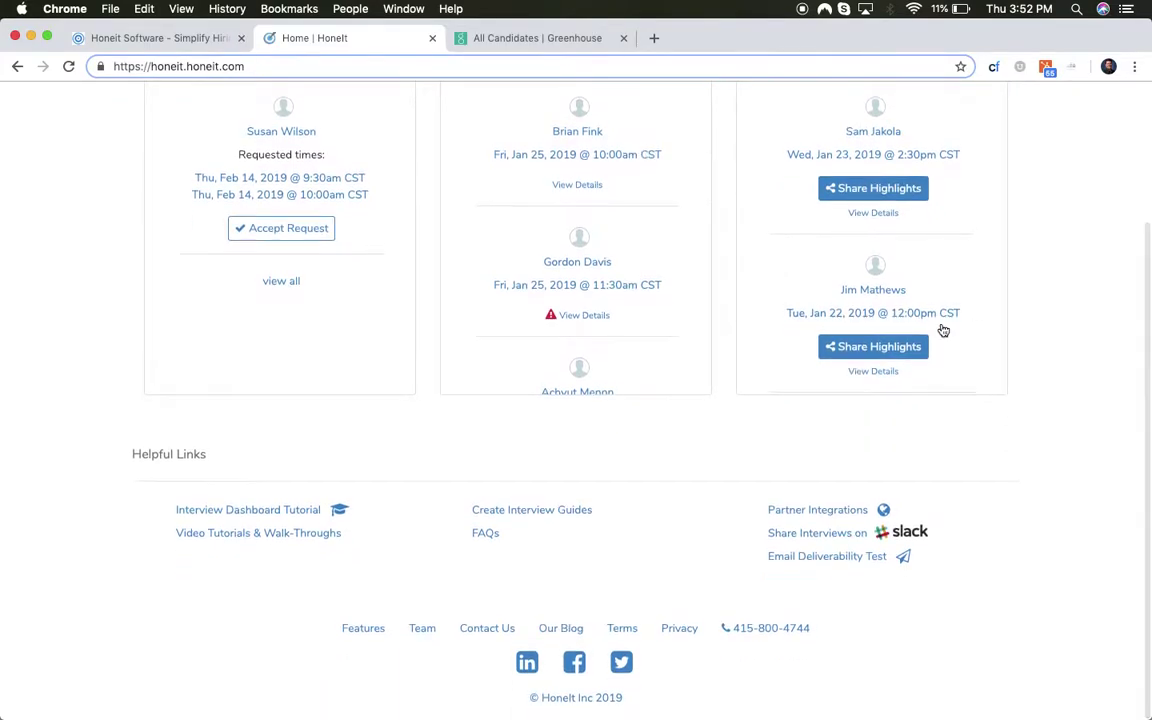
- Connect Greenhouse from Partner Integrations using the Greenhouse account email address
{"action": "left_click", "coordinate": [810, 512]}
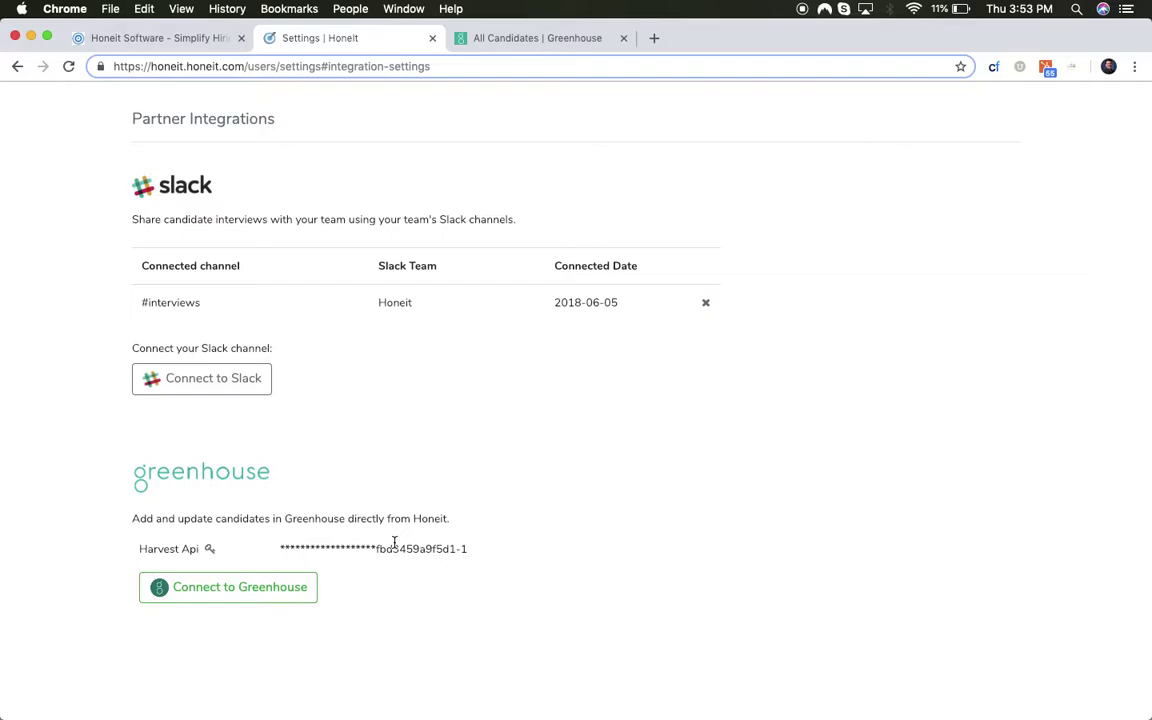
{"action": "left_click", "coordinate": [228, 587]}
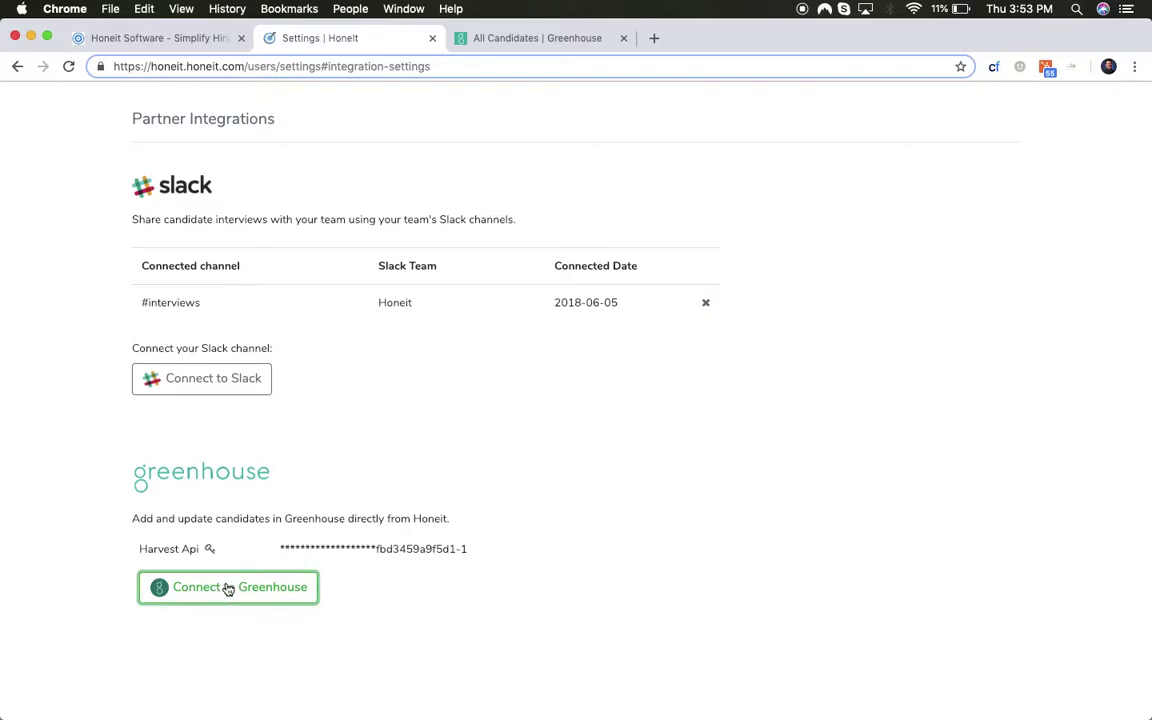
{"action": "left_click", "coordinate": [265, 588]}
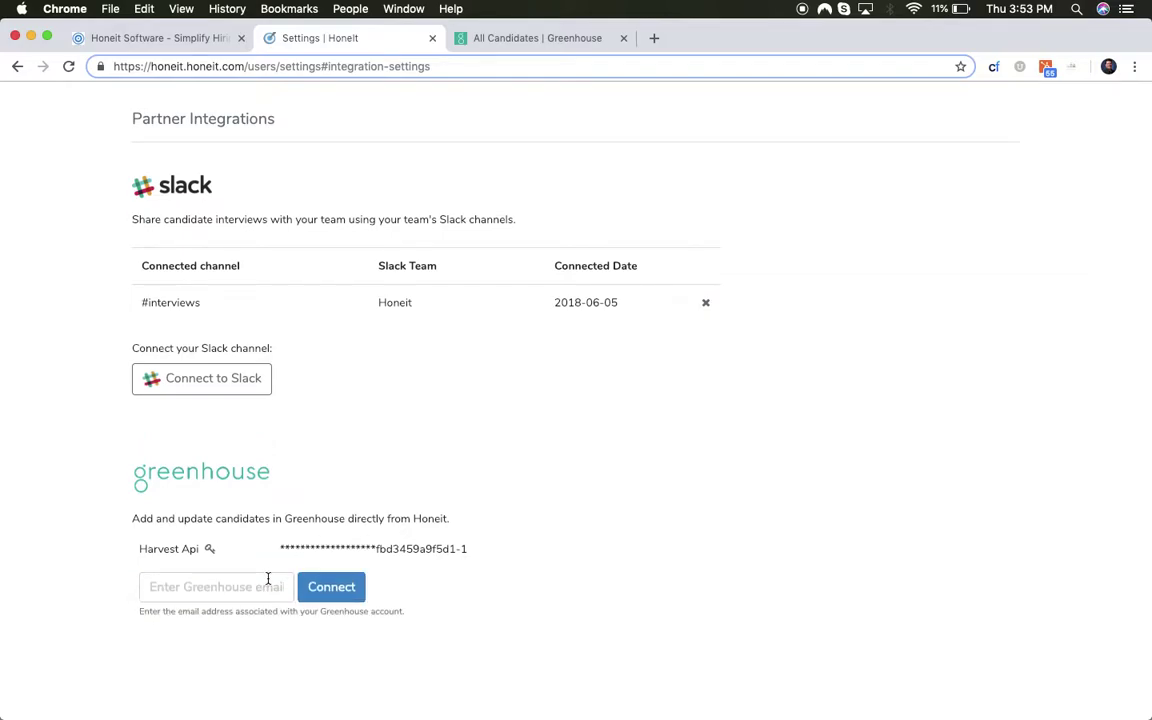
{"action": "left_click", "coordinate": [268, 580]}
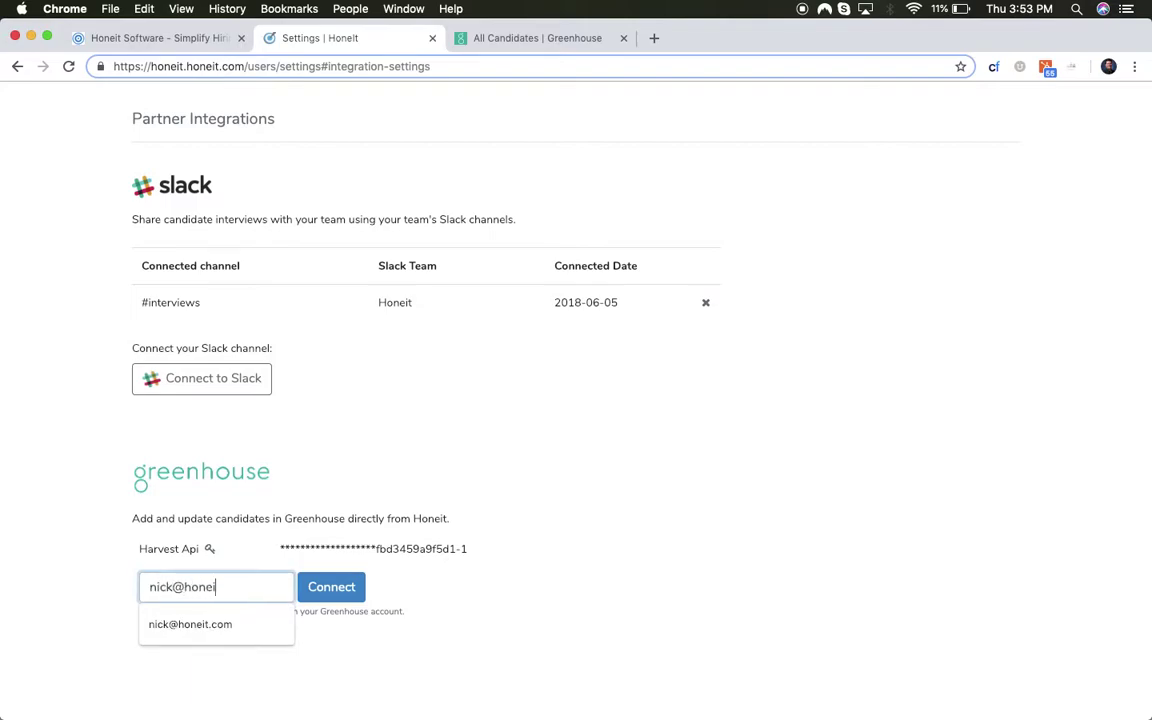
{"action": "left_click", "coordinate": [335, 587]}
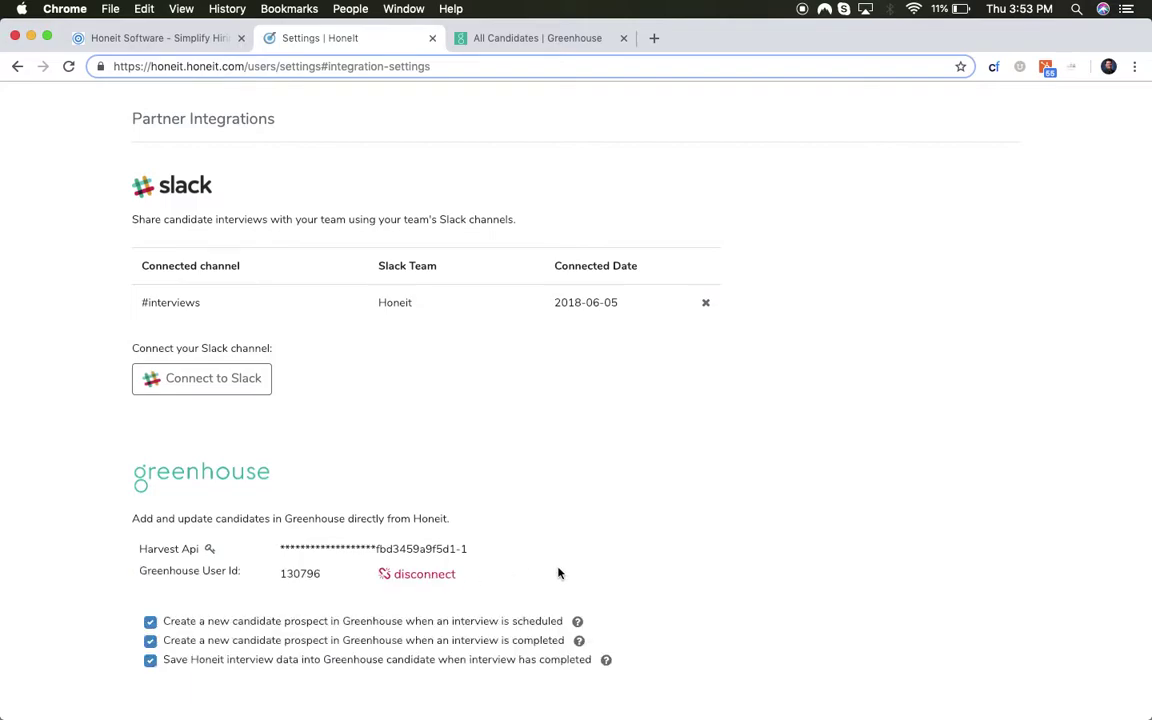
{"action": "scroll", "coordinate": [559, 573], "scroll_direction": "down", "scroll_amount": 2}
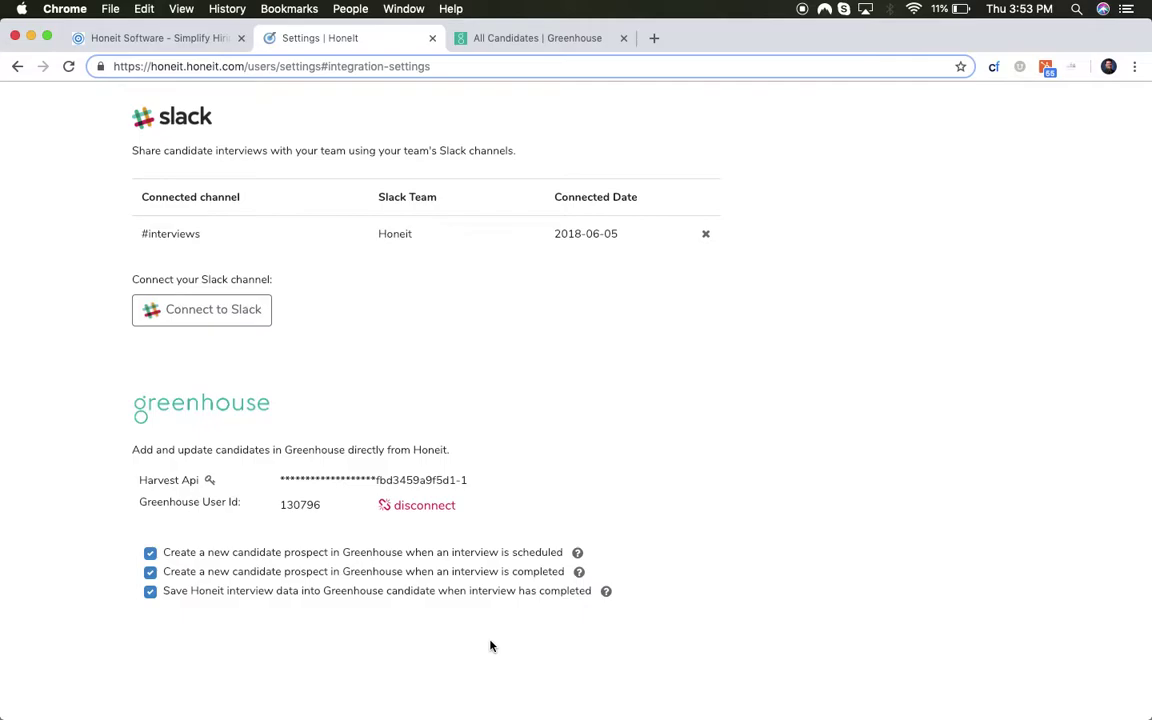
- Return to the Honeit home and switch to the interview booking page window
{"action": "scroll", "coordinate": [489, 437], "scroll_direction": "up", "scroll_amount": 15}
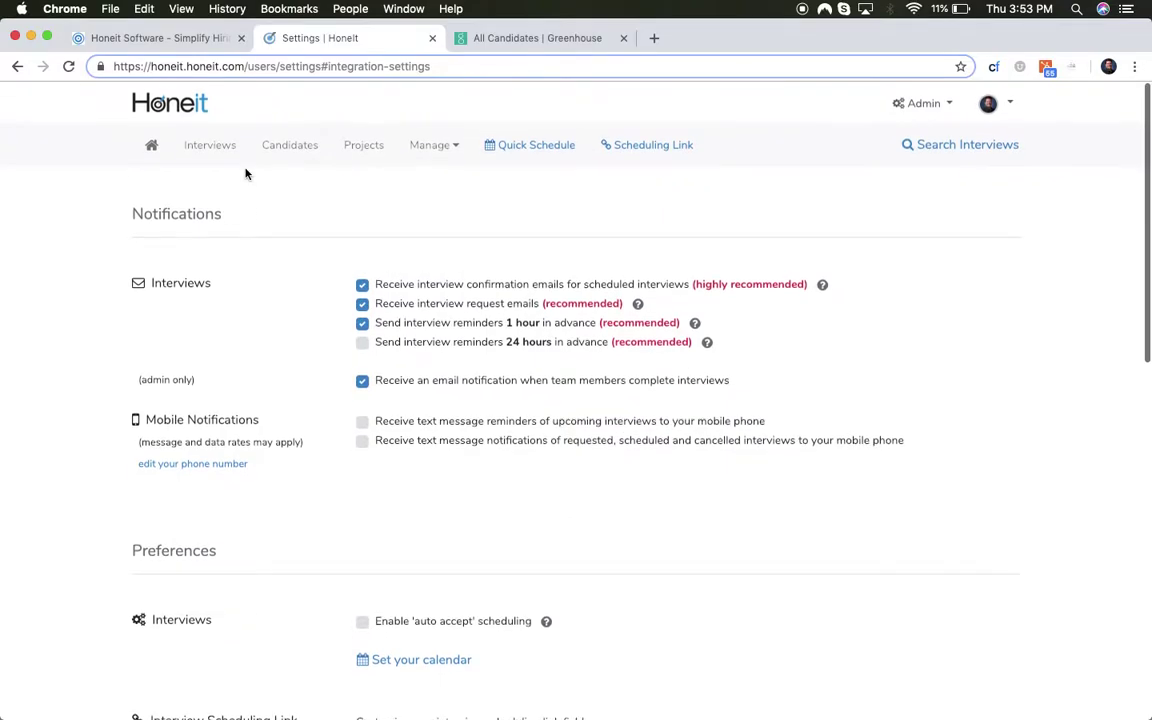
{"action": "left_click", "coordinate": [149, 142]}
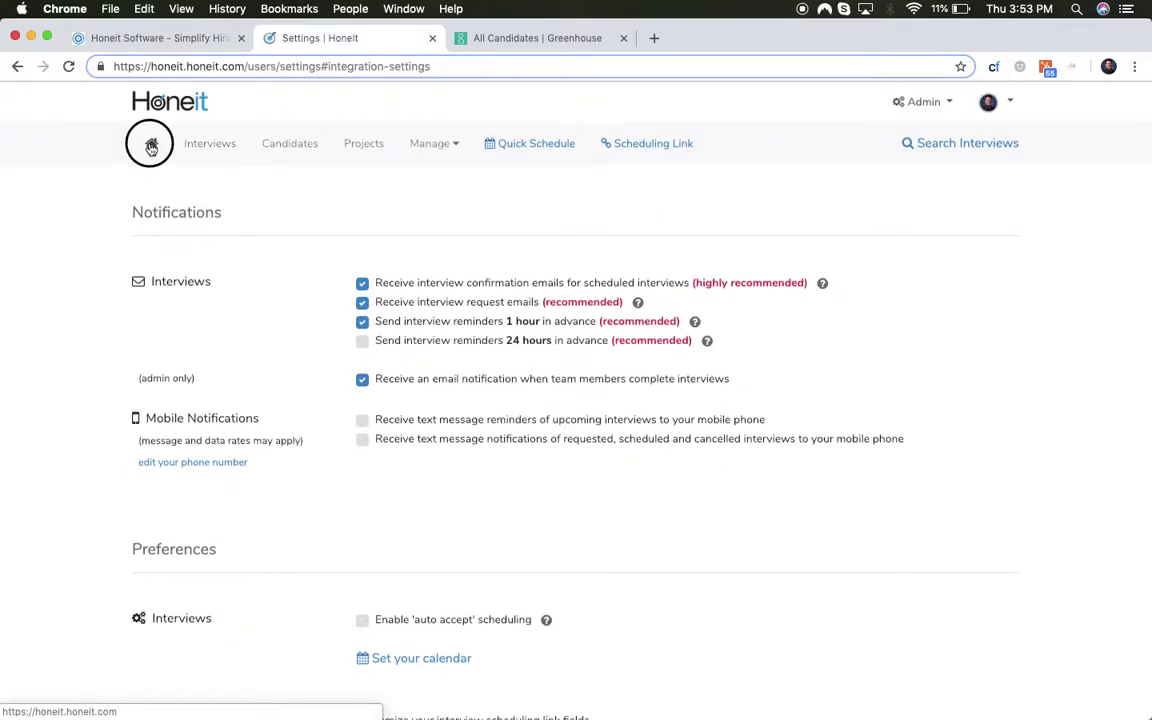
{"action": "left_click", "coordinate": [404, 8]}
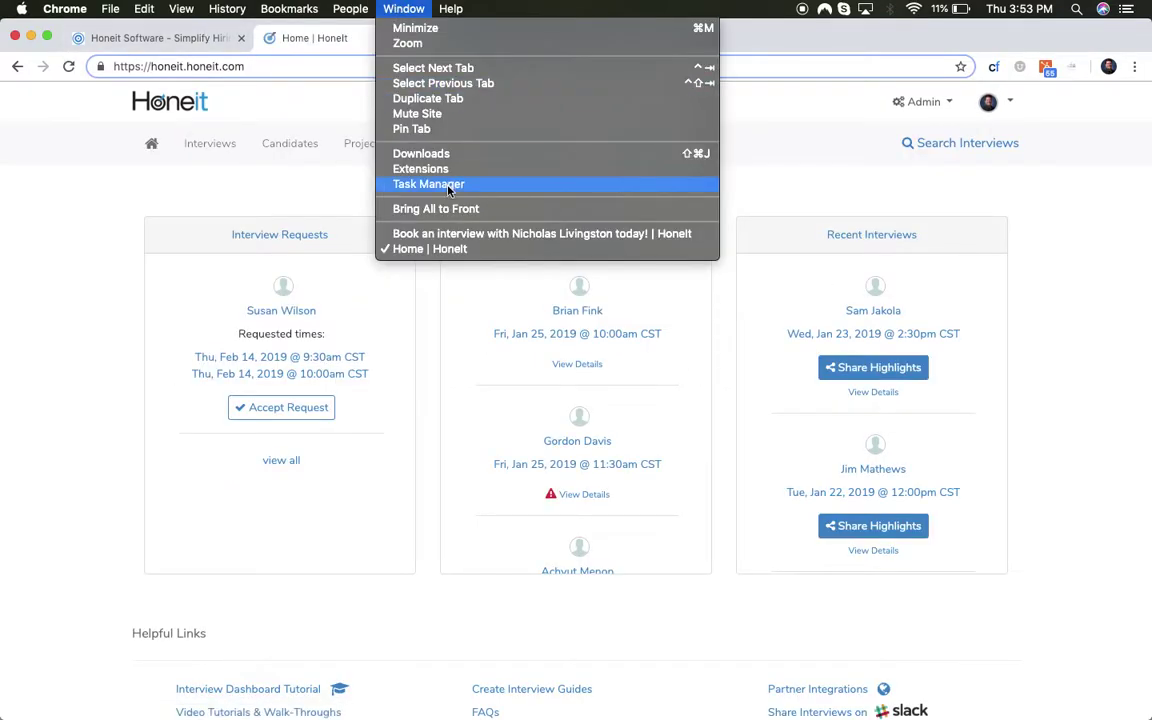
{"action": "left_click", "coordinate": [460, 233]}
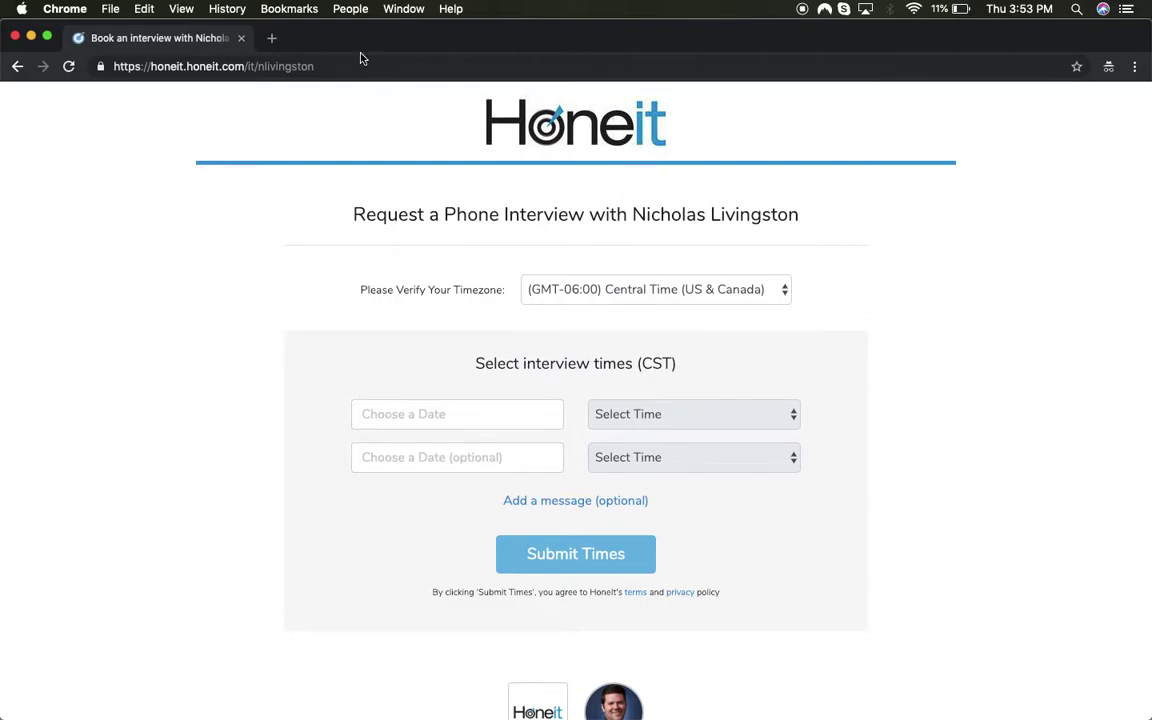
- Request two interview slots on January 25: 9:30 am and 12:30 PM CST
{"action": "left_click", "coordinate": [509, 414]}
{"action": "left_click", "coordinate": [700, 319]}
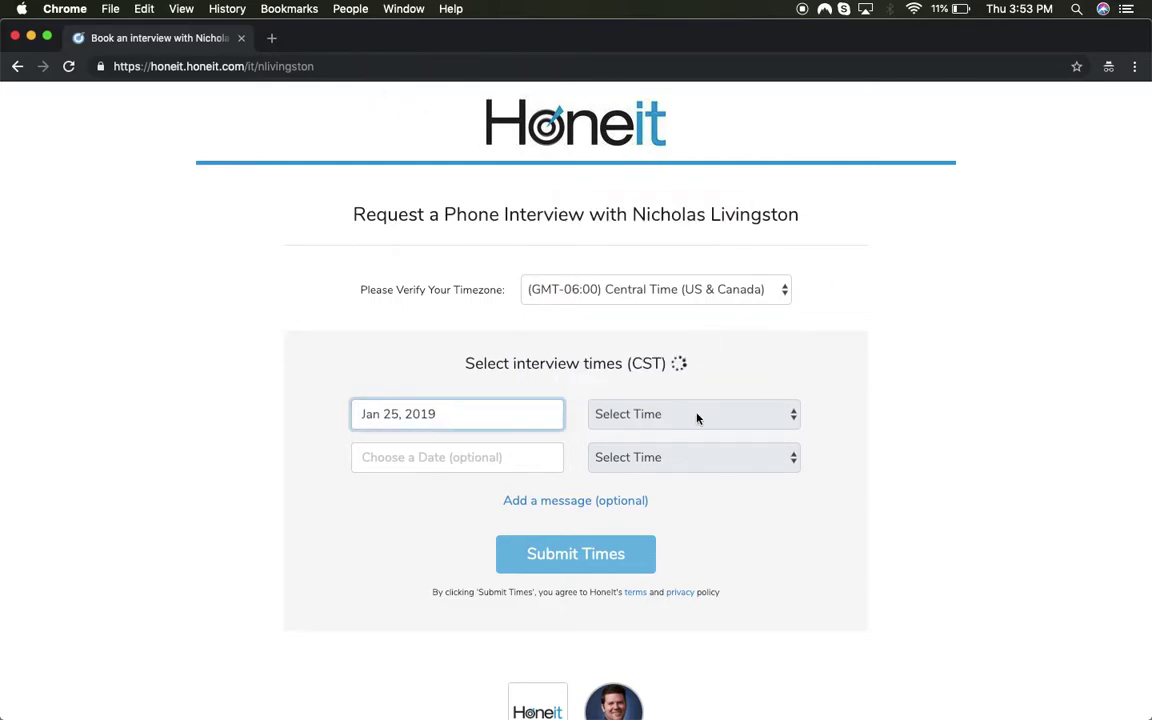
{"action": "left_click", "coordinate": [697, 416]}
{"action": "left_click", "coordinate": [694, 512]}
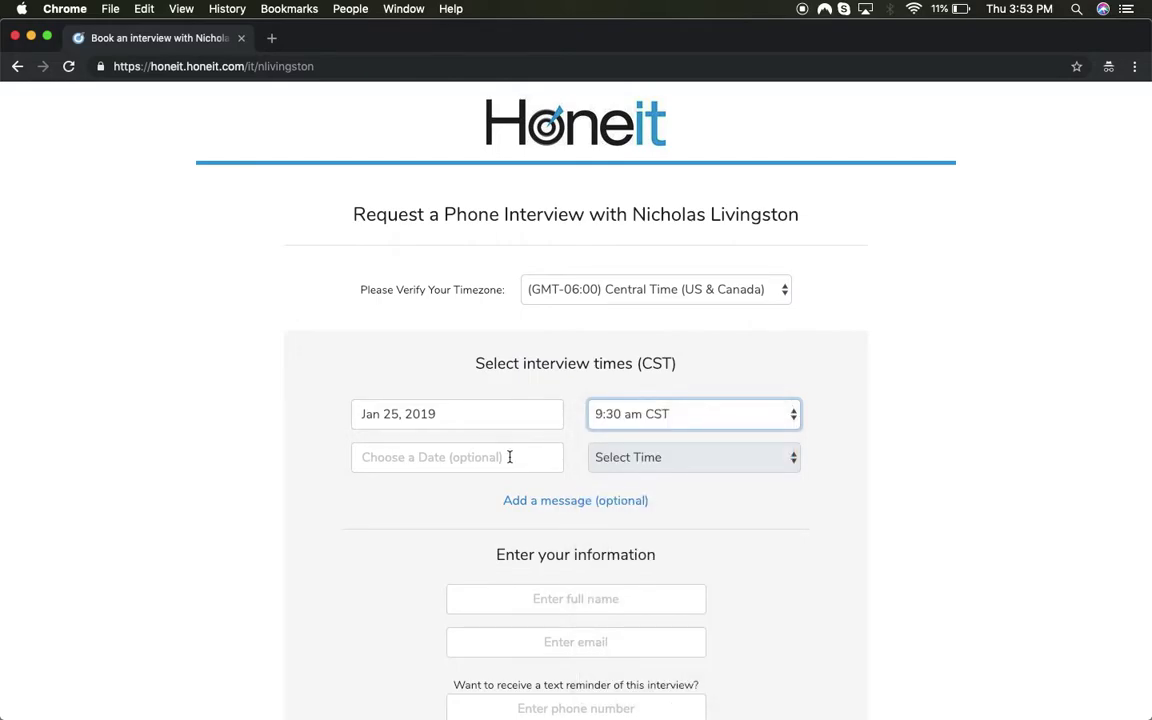
{"action": "left_click", "coordinate": [558, 458]}
{"action": "left_click", "coordinate": [700, 367]}
{"action": "left_click", "coordinate": [685, 457]}
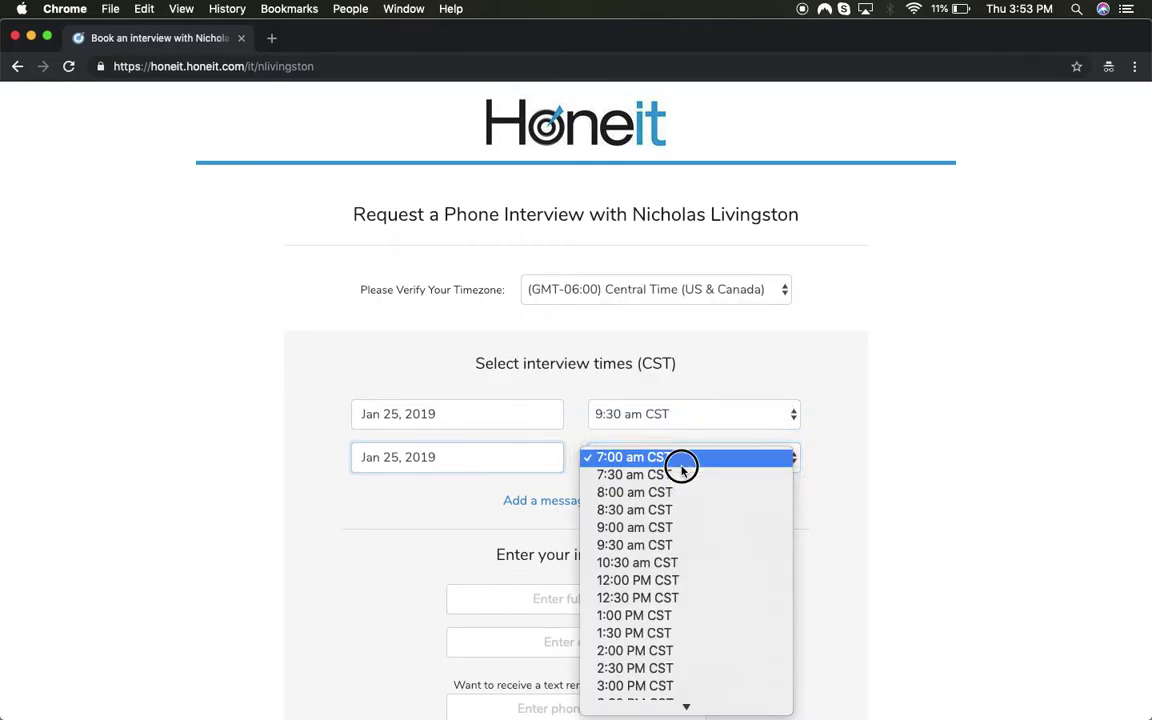
{"action": "left_click", "coordinate": [677, 545]}
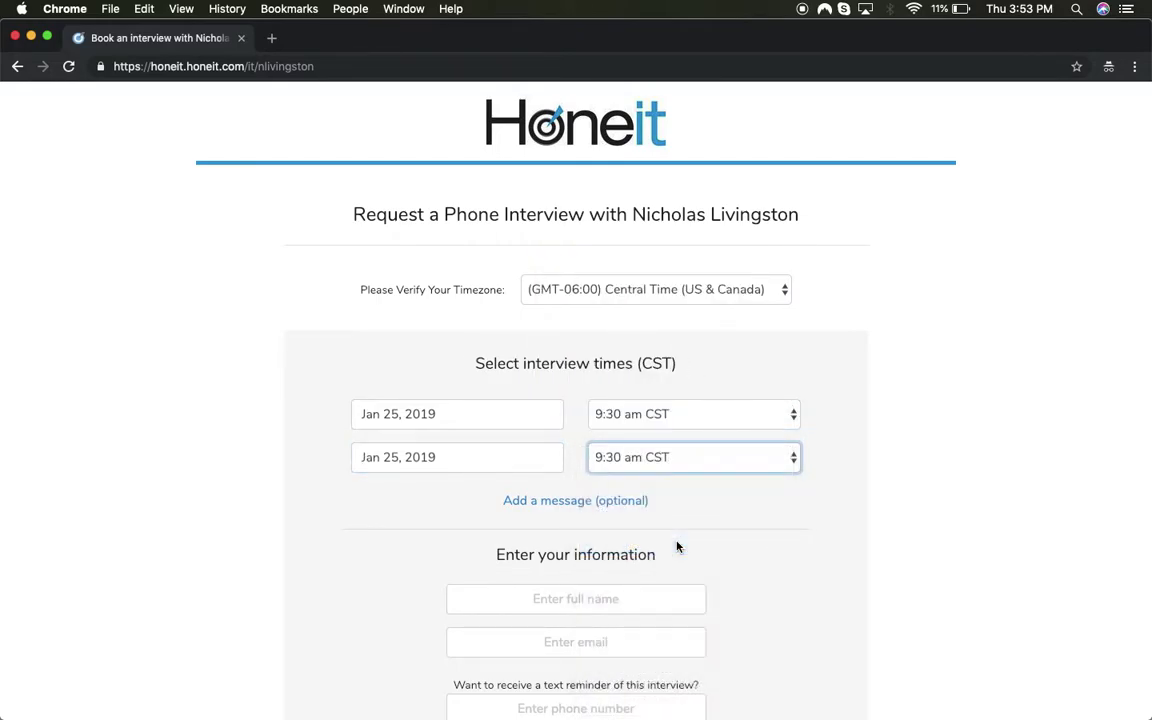
{"action": "left_click", "coordinate": [676, 460]}
{"action": "left_click", "coordinate": [622, 441]}
- Enter the candidate's full name and email, then submit the requested times
{"action": "left_click", "coordinate": [568, 592]}
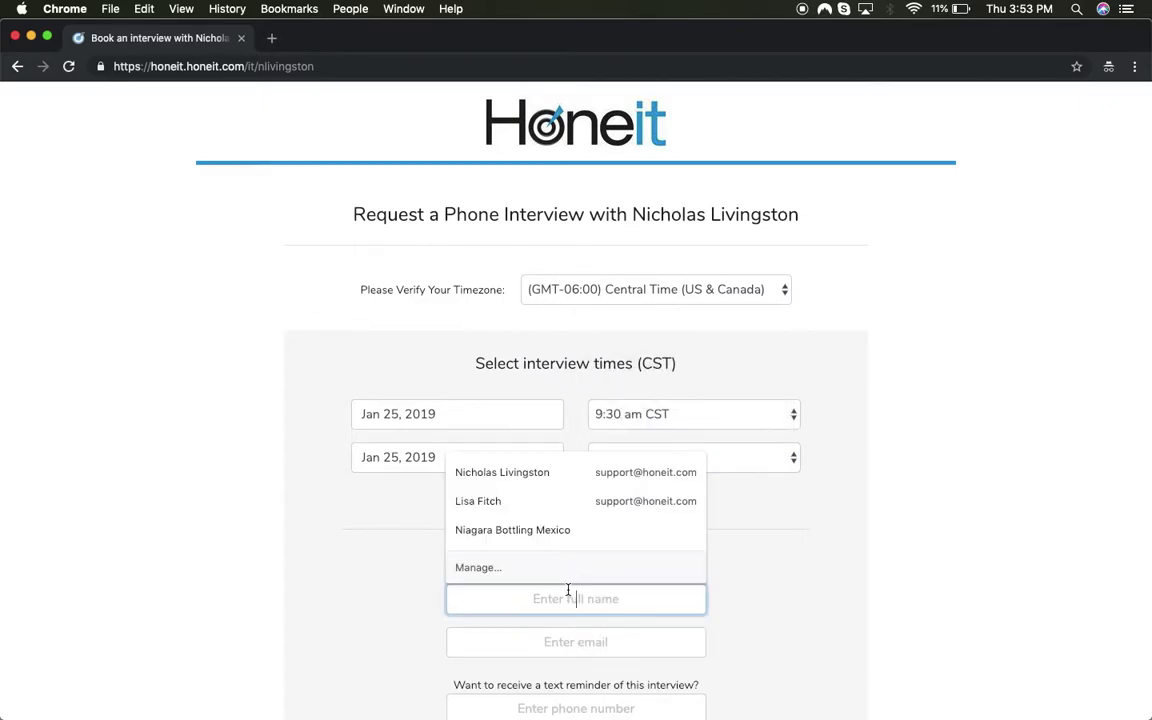
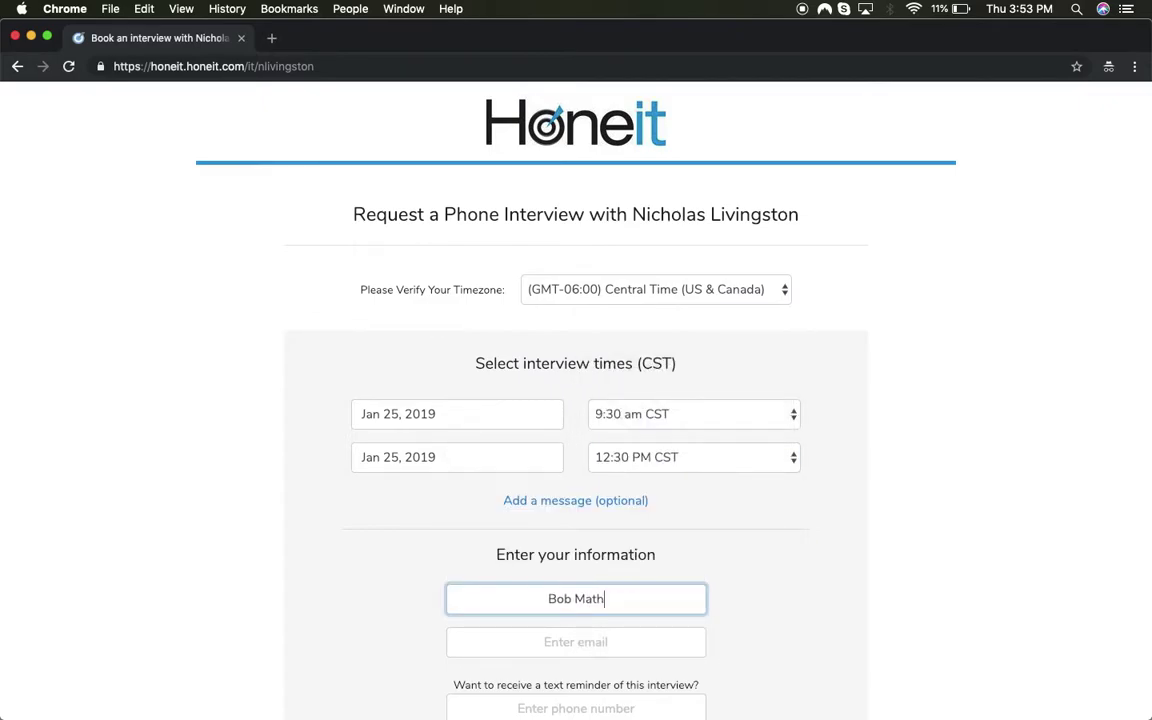
{"action": "key", "text": "Tab"}
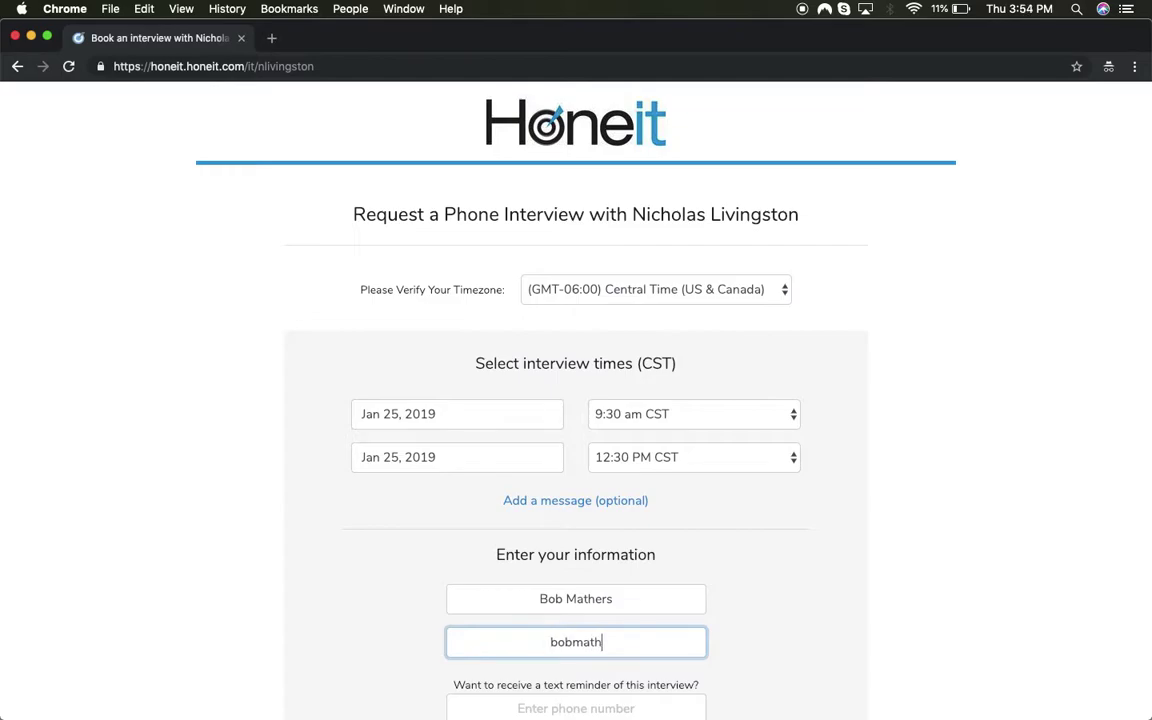
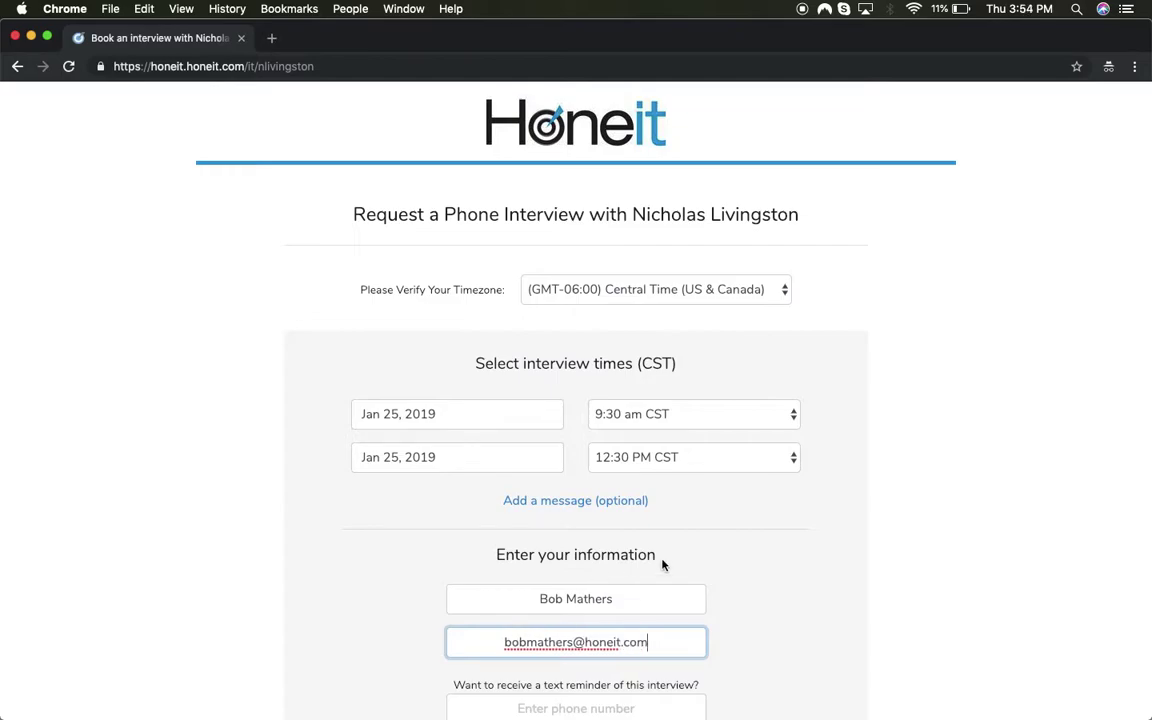
{"action": "left_click", "coordinate": [727, 556]}
{"action": "scroll", "coordinate": [727, 556], "scroll_direction": "down", "scroll_amount": 5}
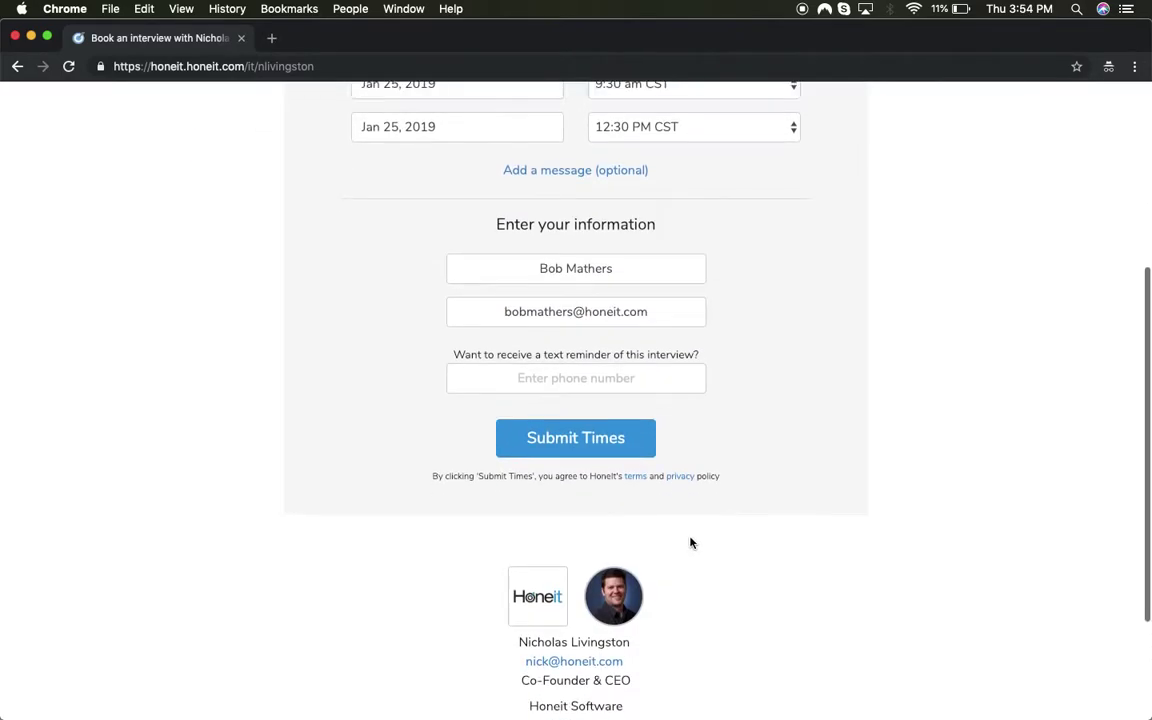
{"action": "left_click", "coordinate": [585, 441]}
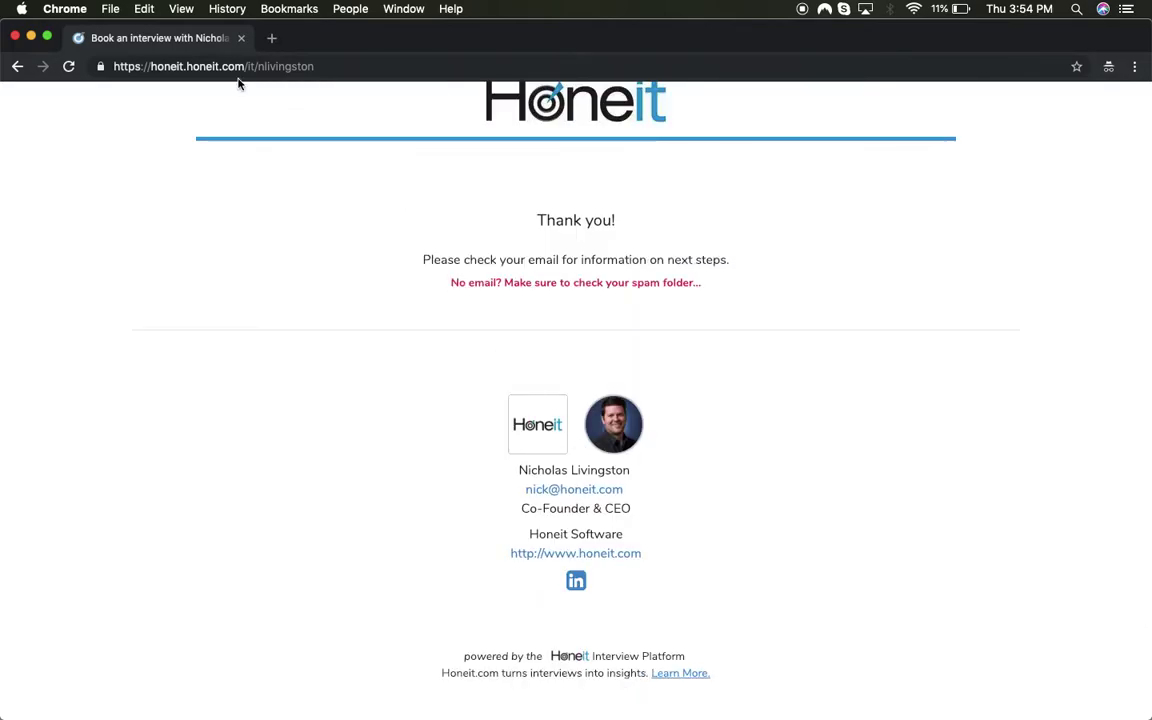
- Back on the refreshed Honeit dashboard, accept the new request for Jan 25 at 9:30am CST
{"action": "left_click", "coordinate": [404, 8]}
{"action": "left_click", "coordinate": [420, 248]}
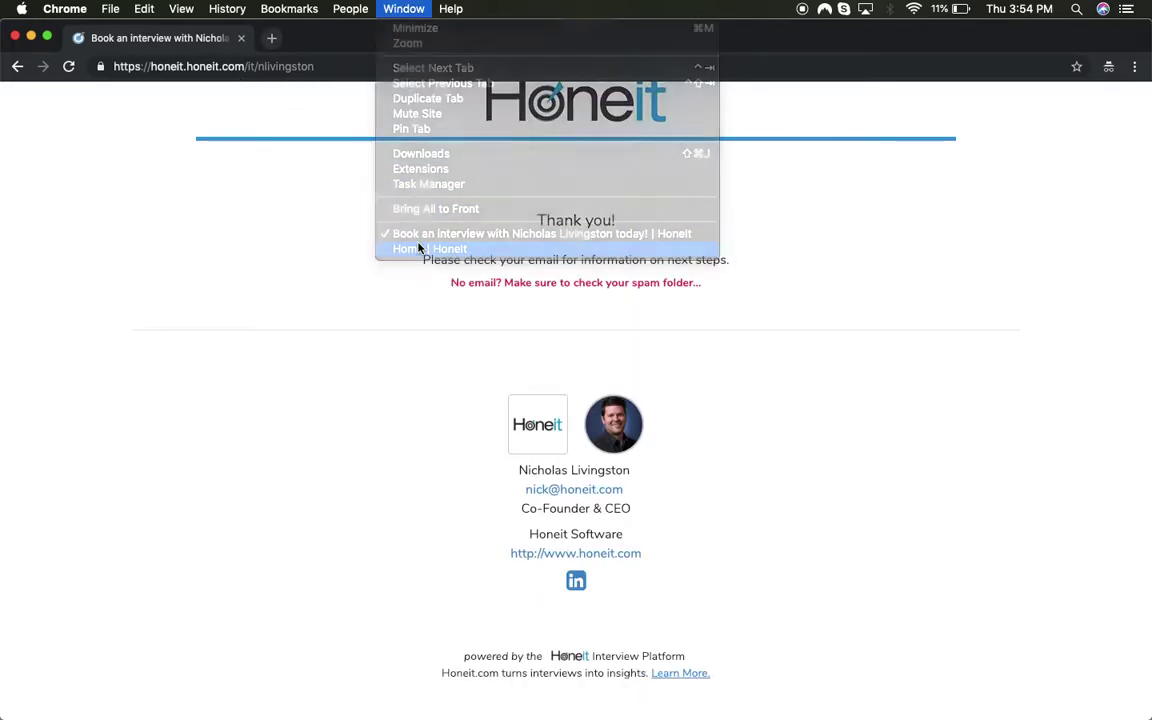
{"action": "left_click", "coordinate": [152, 145]}
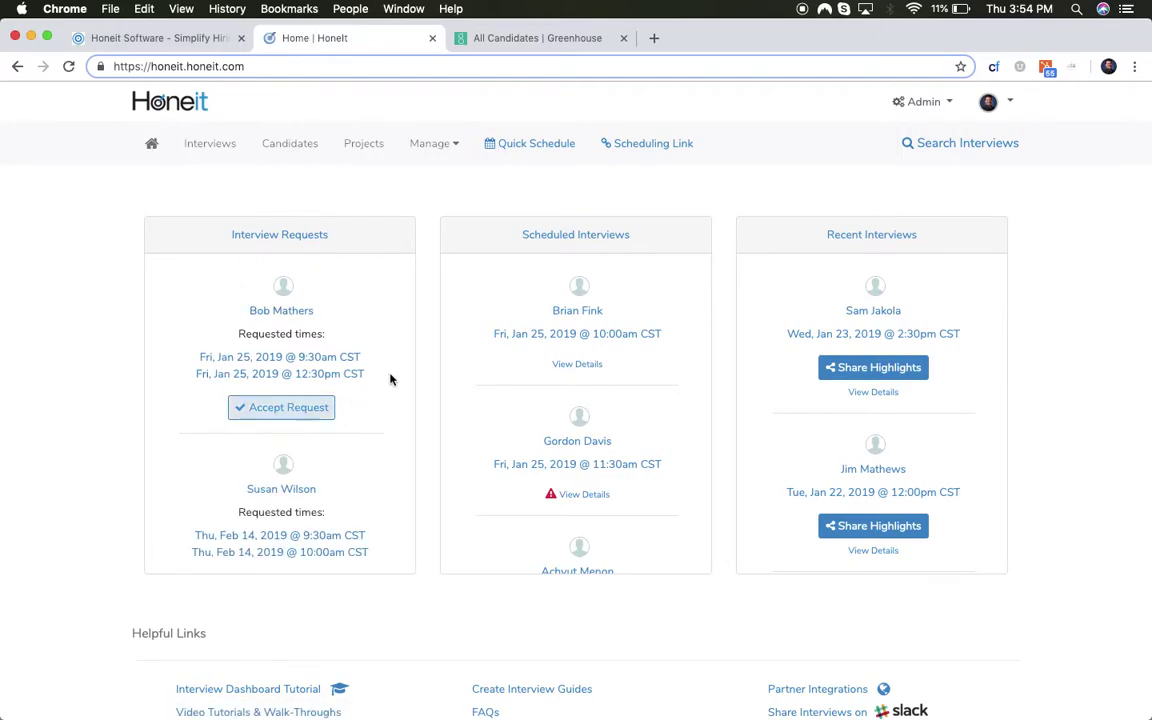
{"action": "left_click", "coordinate": [313, 407]}
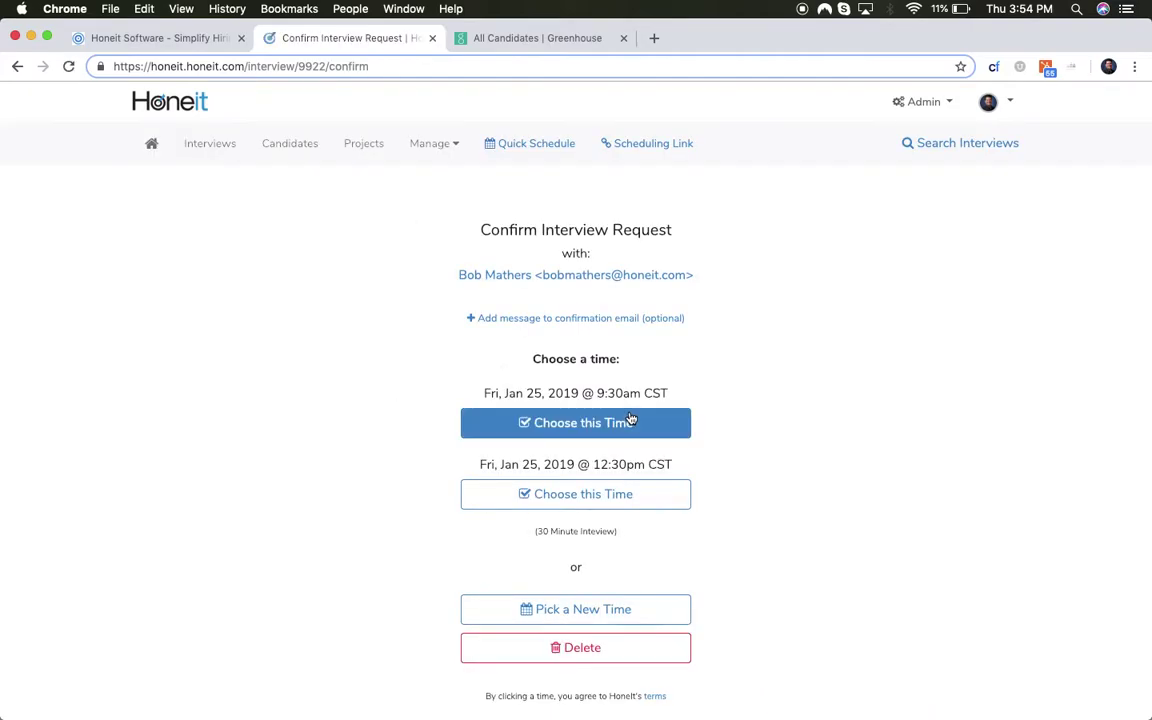
{"action": "left_click", "coordinate": [631, 421]}
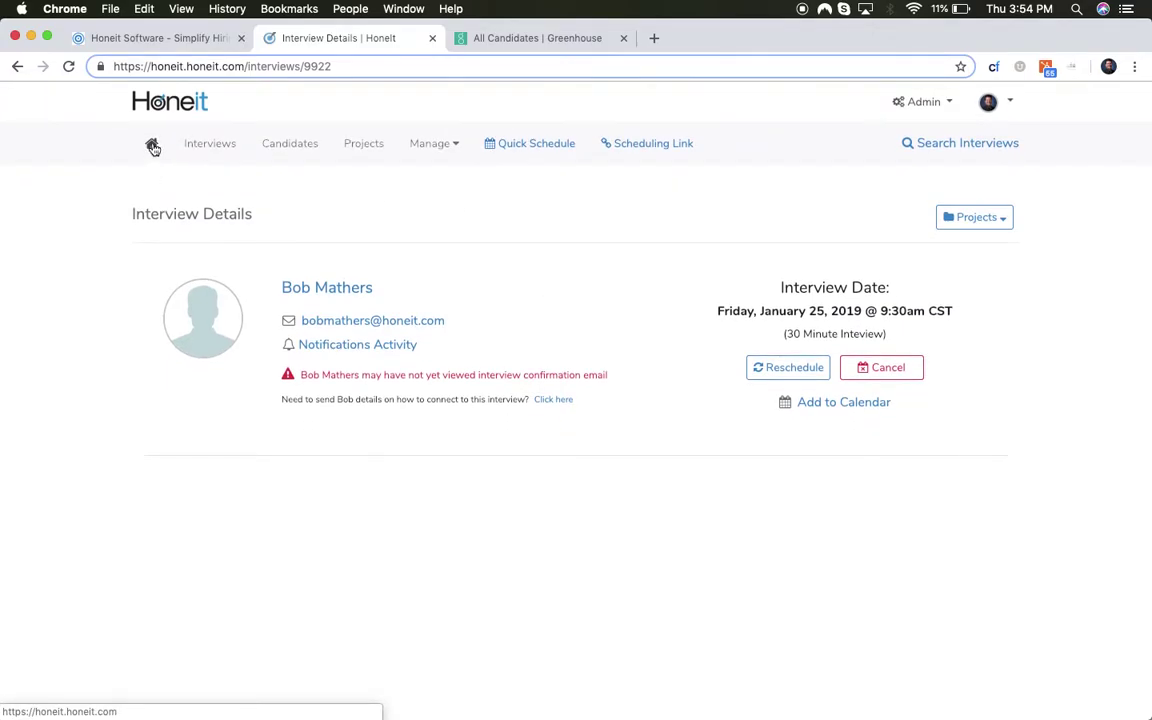
{"action": "left_click", "coordinate": [152, 147]}
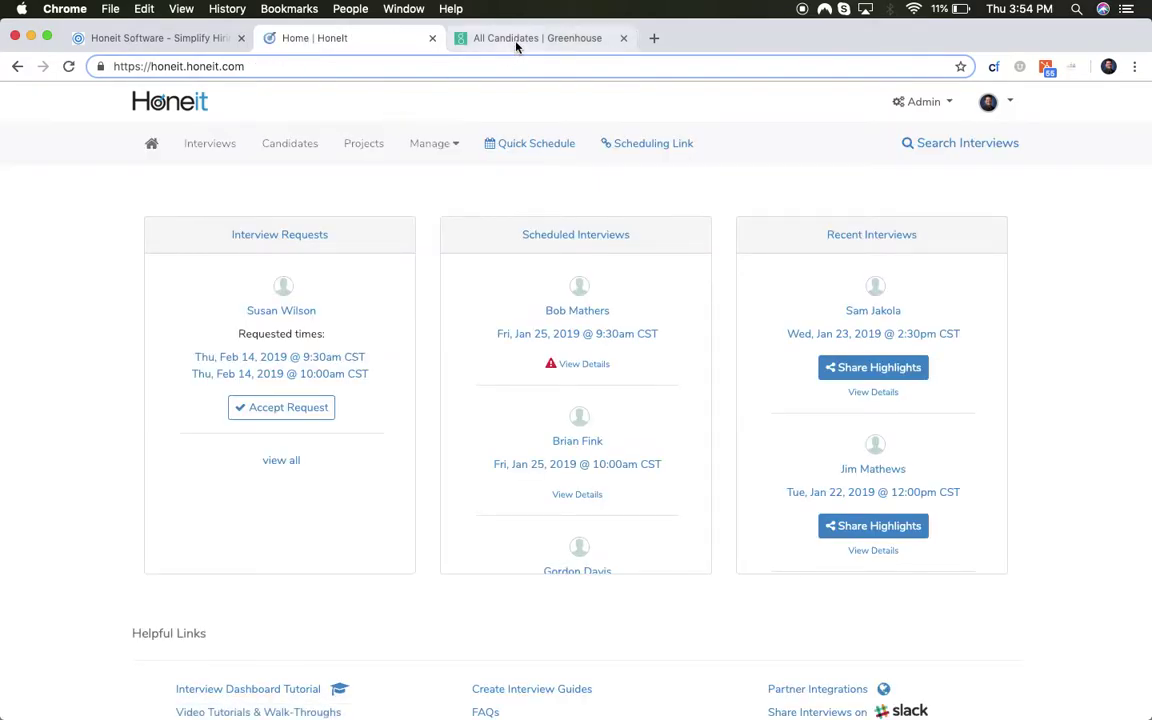
- Filter Greenhouse All Candidates by Application Type 'Prospects only', then return to Honeit
{"action": "left_click", "coordinate": [516, 40]}
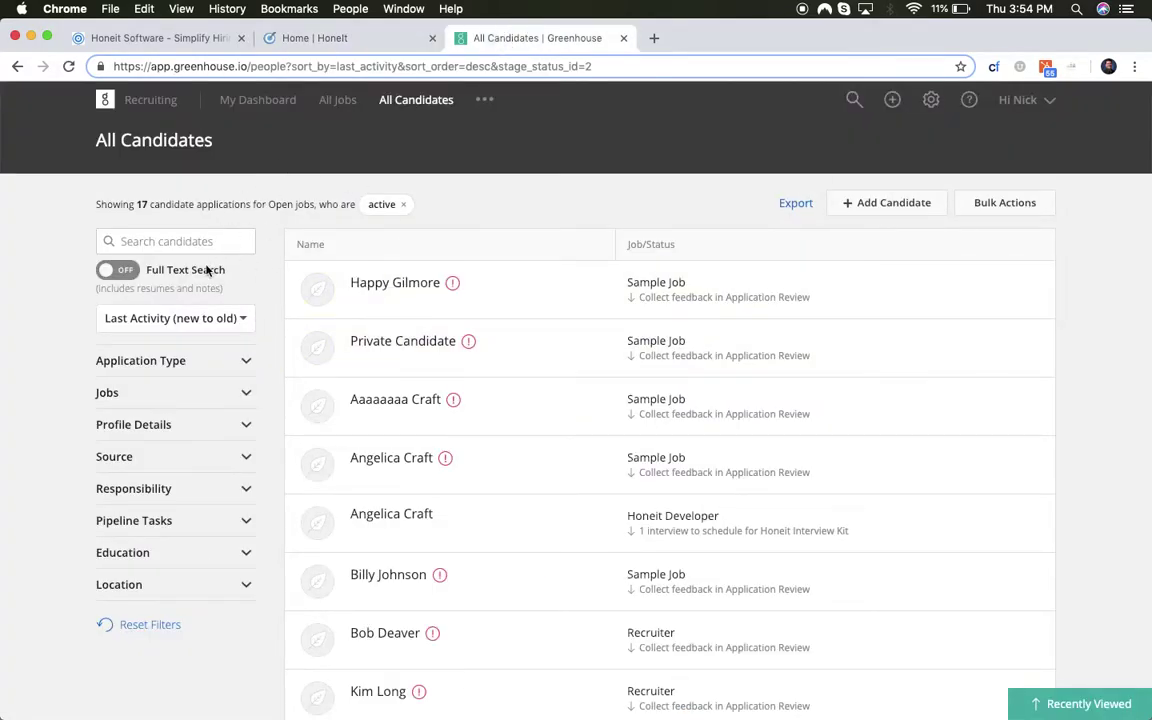
{"action": "left_click", "coordinate": [181, 361]}
{"action": "left_click", "coordinate": [160, 412]}
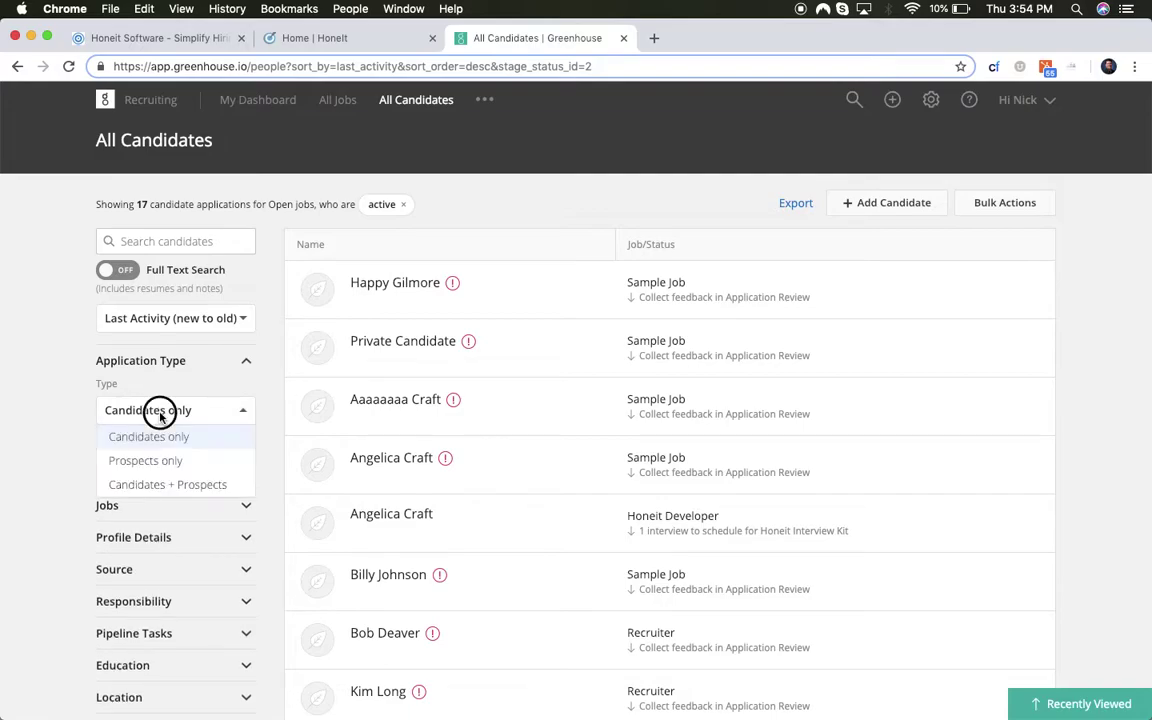
{"action": "left_click", "coordinate": [150, 461]}
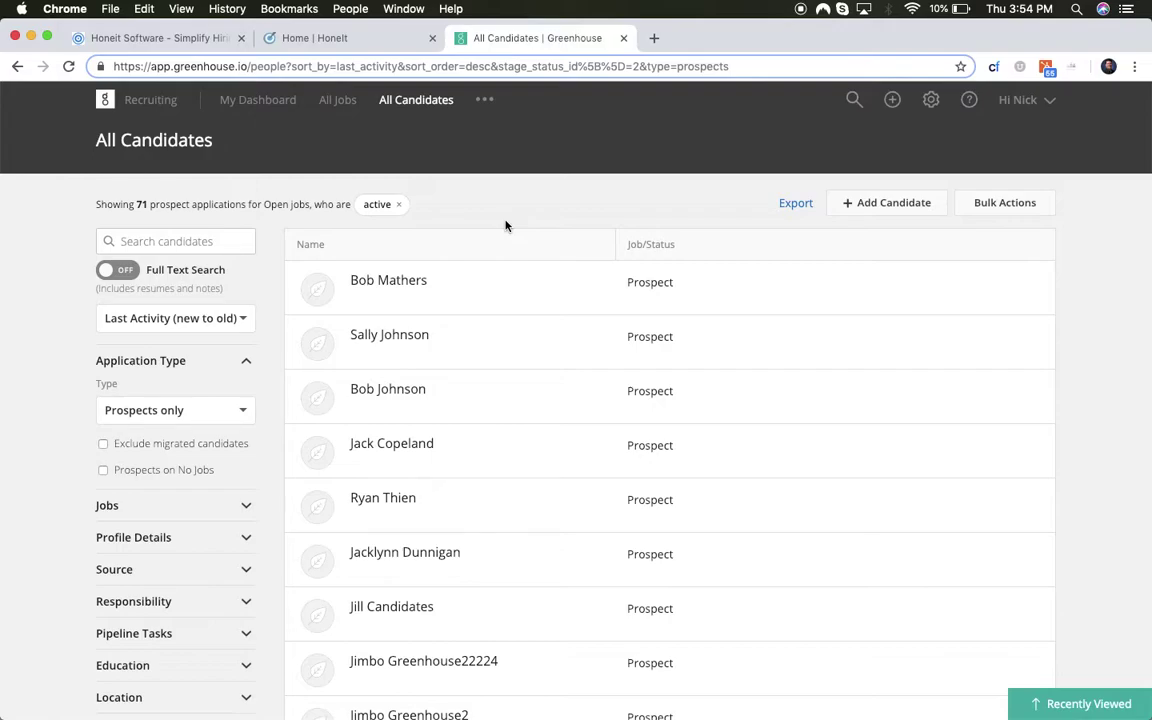
{"action": "left_click", "coordinate": [321, 38]}
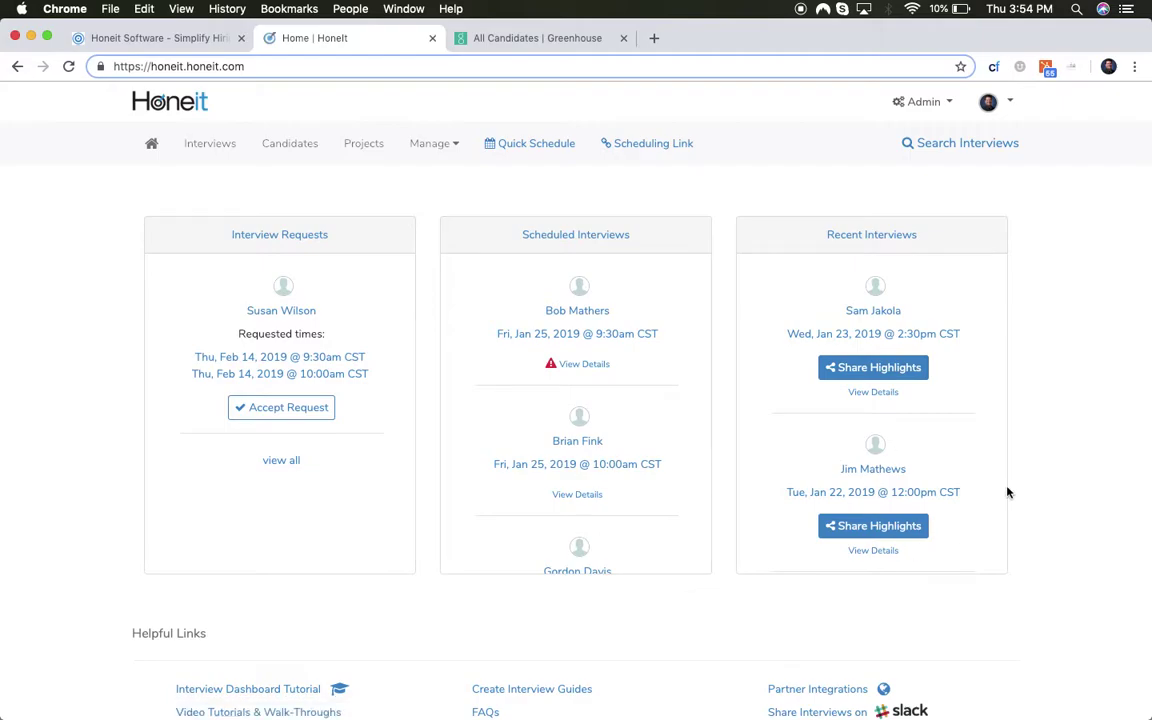
- Review the Jan 22 interview details, jumping the audio to about 48:18 and expanding the transcript
{"action": "left_click", "coordinate": [906, 487]}
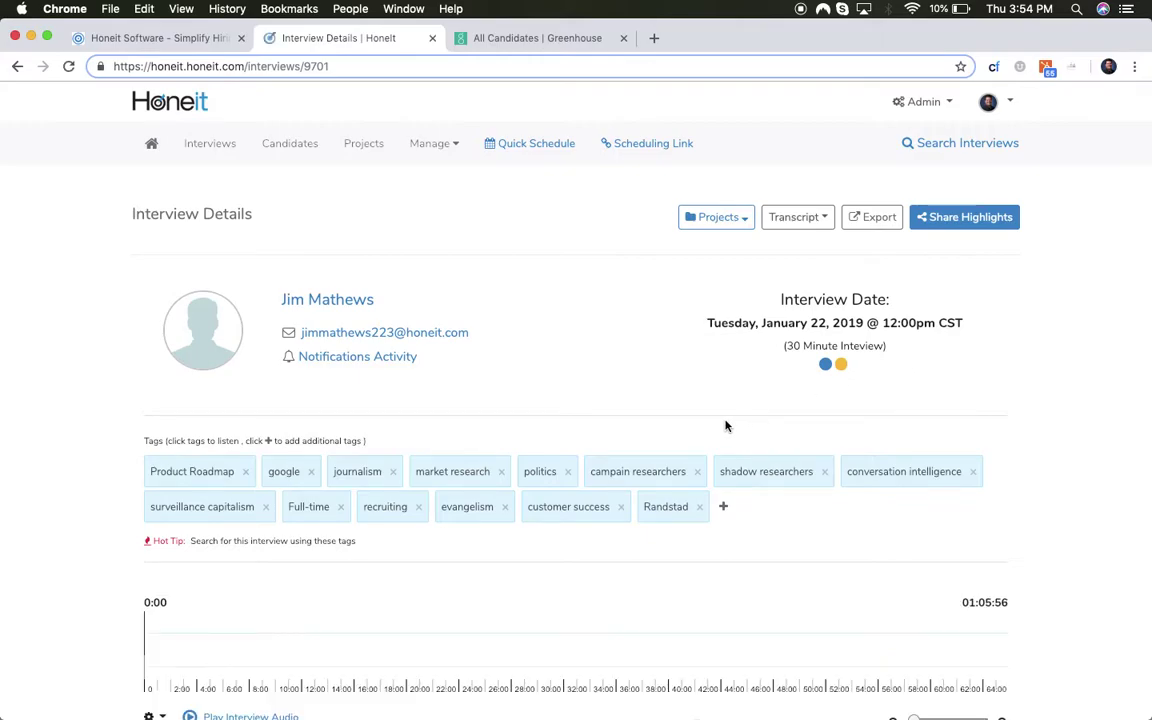
{"action": "scroll", "coordinate": [725, 424], "scroll_direction": "down", "scroll_amount": 3}
{"action": "scroll", "coordinate": [657, 427], "scroll_direction": "up", "scroll_amount": 3}
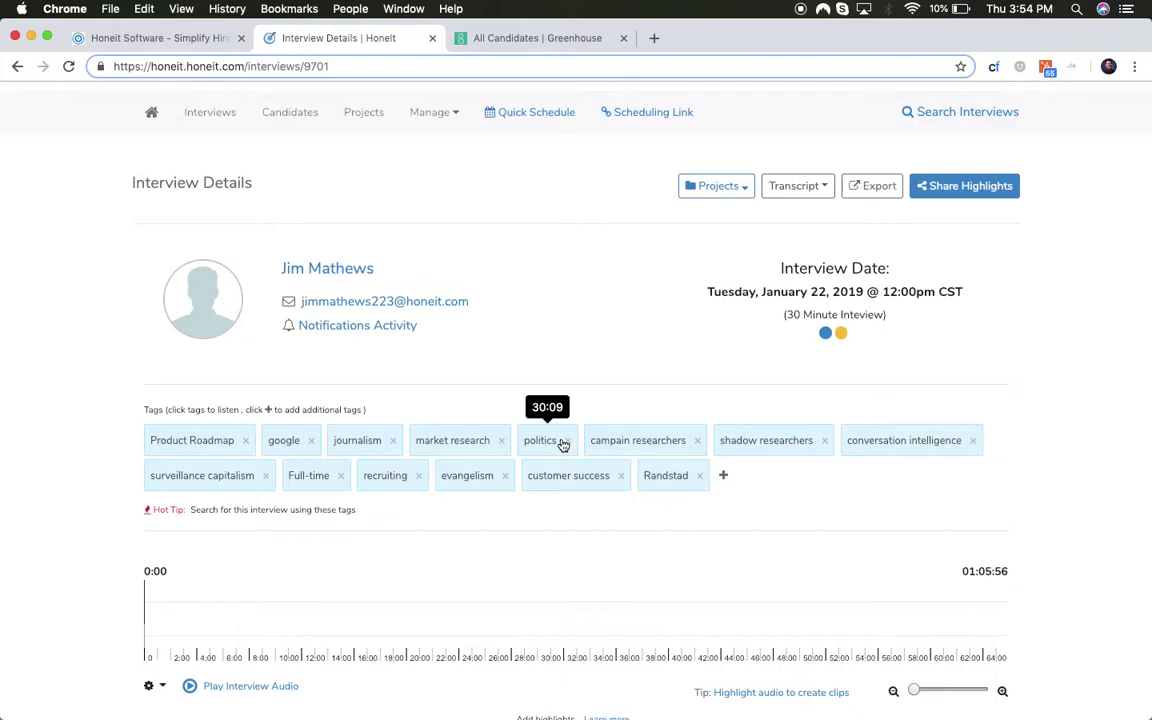
{"action": "scroll", "coordinate": [563, 445], "scroll_direction": "down", "scroll_amount": 1}
{"action": "left_click", "coordinate": [789, 578]}
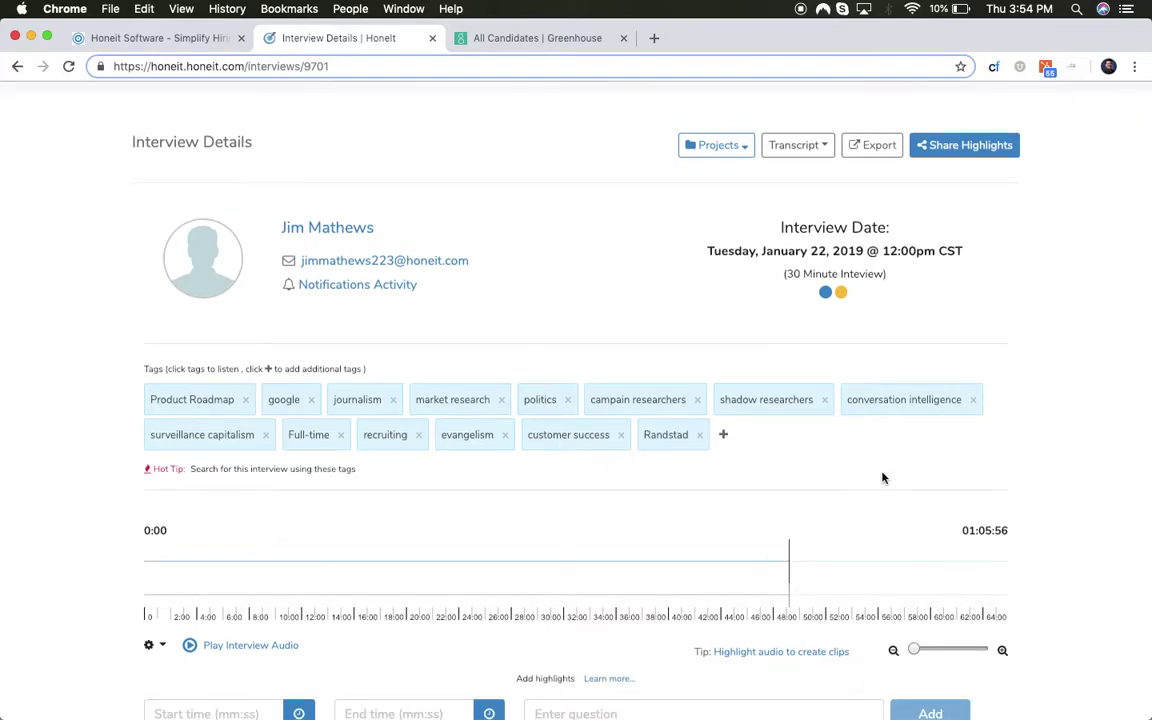
{"action": "scroll", "coordinate": [882, 478], "scroll_direction": "down", "scroll_amount": 5}
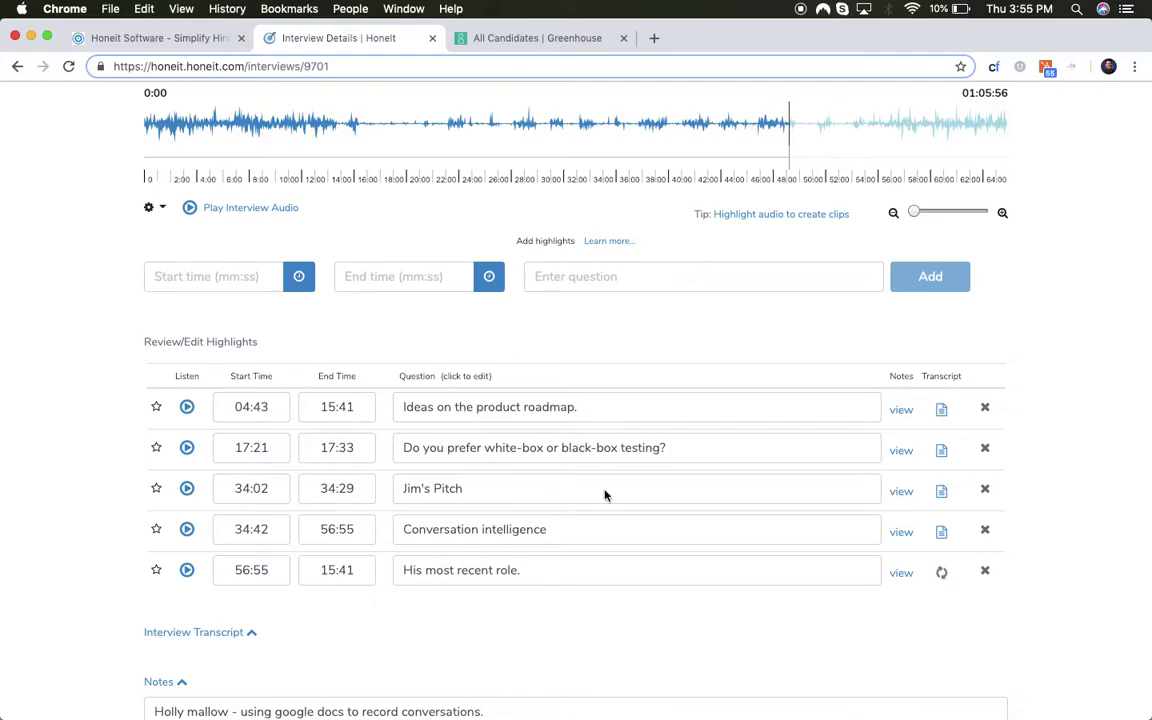
{"action": "scroll", "coordinate": [604, 494], "scroll_direction": "down", "scroll_amount": 3}
{"action": "left_click", "coordinate": [234, 381]}
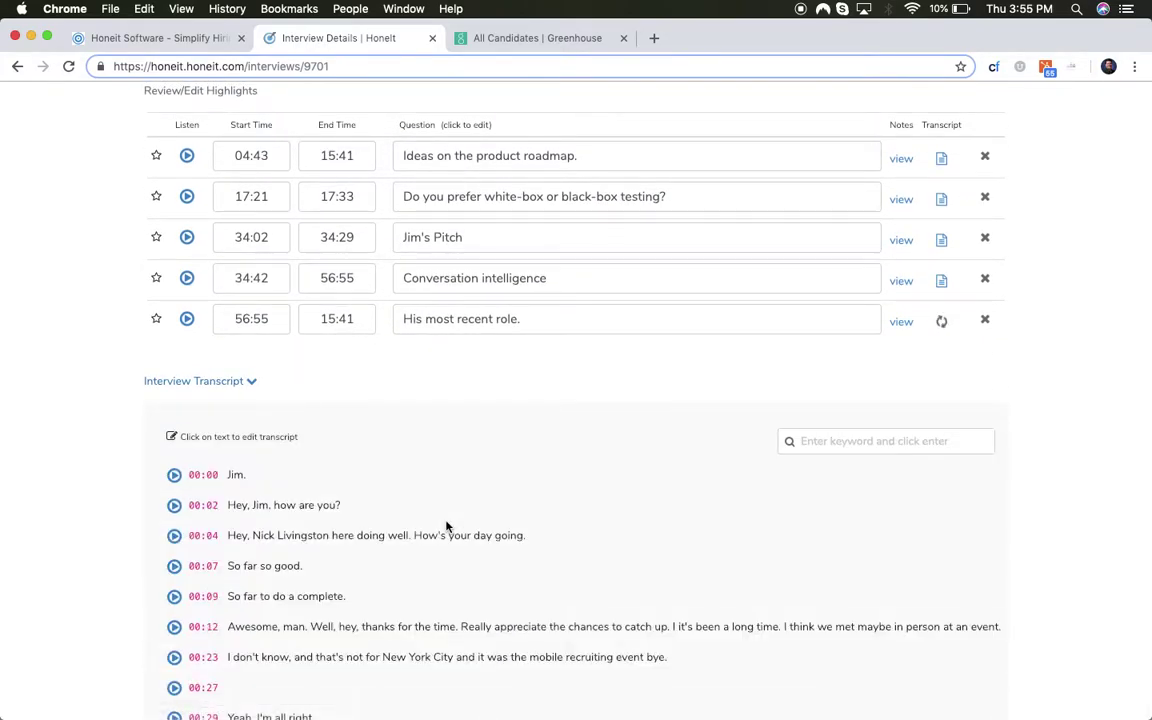
{"action": "scroll", "coordinate": [446, 527], "scroll_direction": "down", "scroll_amount": 15}
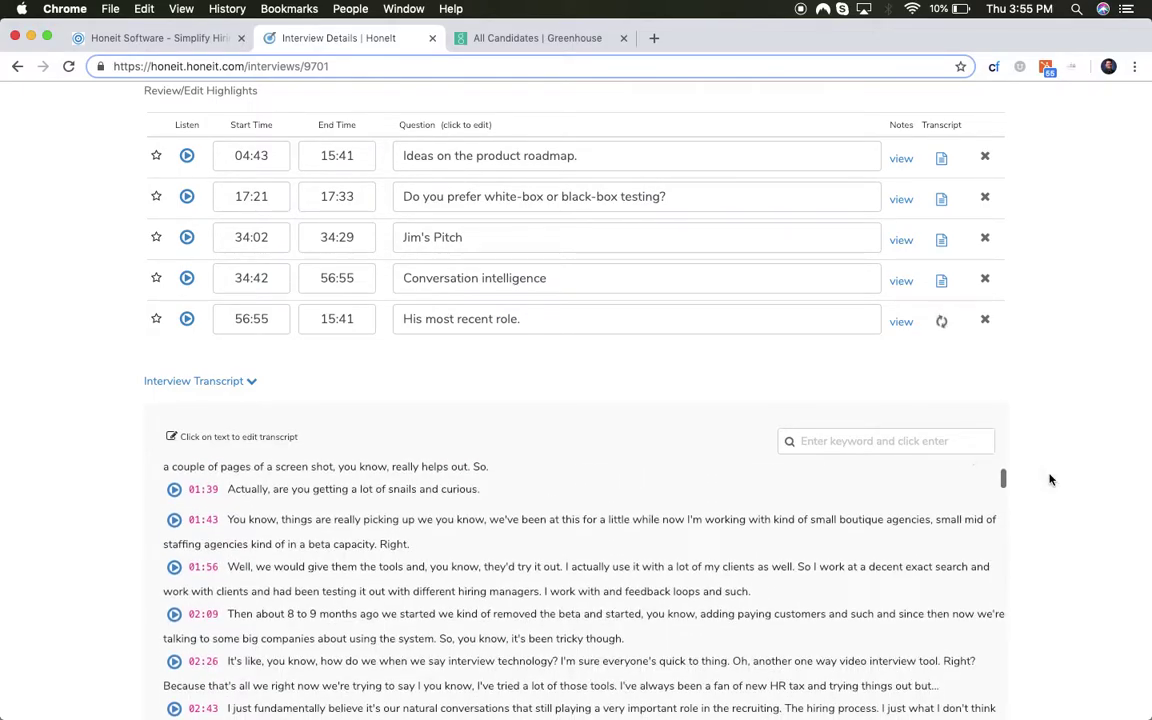
{"action": "scroll", "coordinate": [1050, 480], "scroll_direction": "down", "scroll_amount": 5}
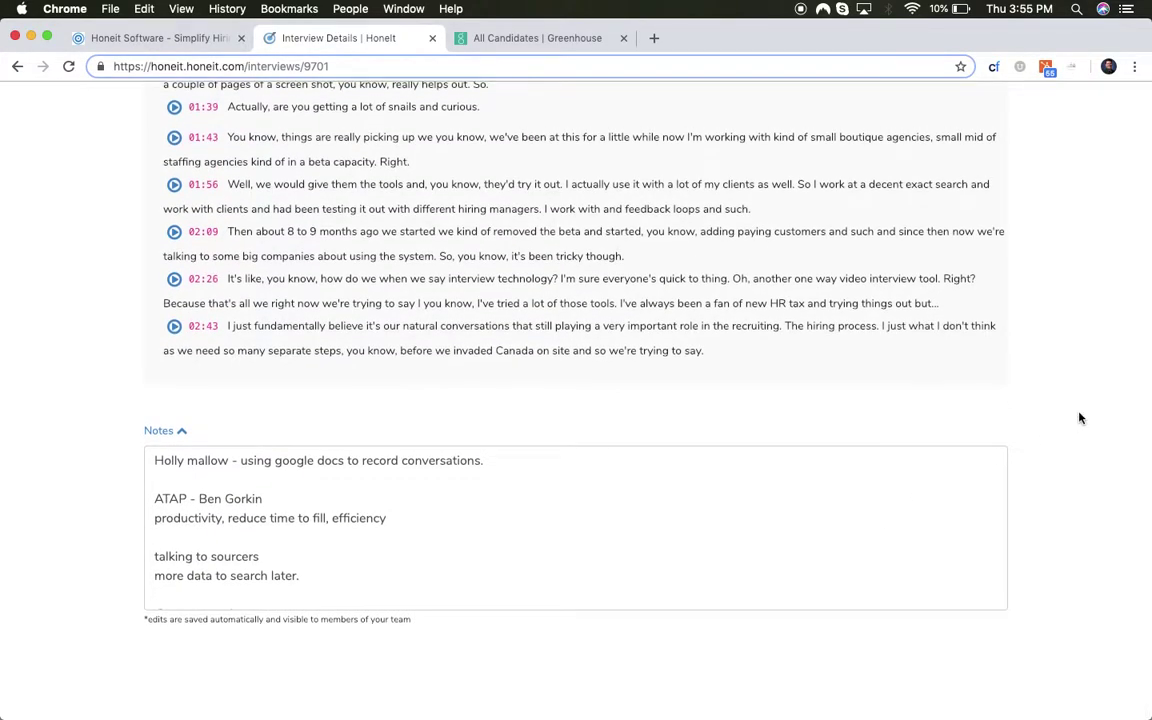
{"action": "scroll", "coordinate": [1079, 418], "scroll_direction": "up", "scroll_amount": 10}
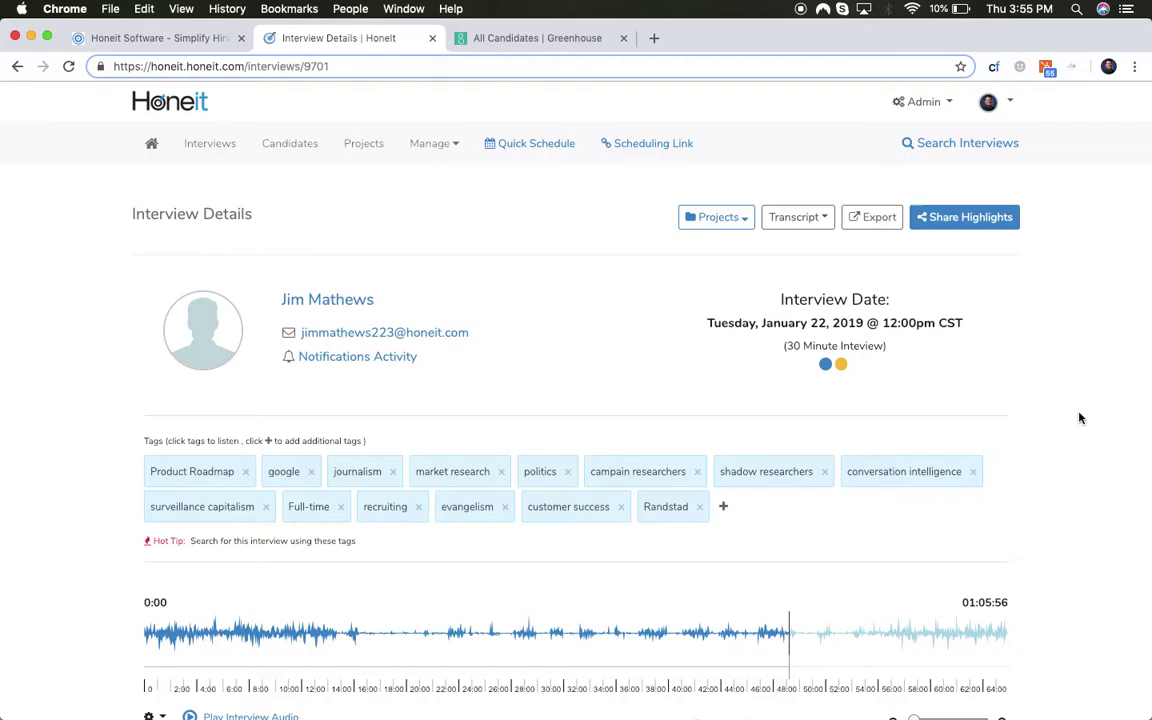
- Export the Jan 22 interview to Greenhouse and close the export dialog
{"action": "left_click", "coordinate": [877, 217]}
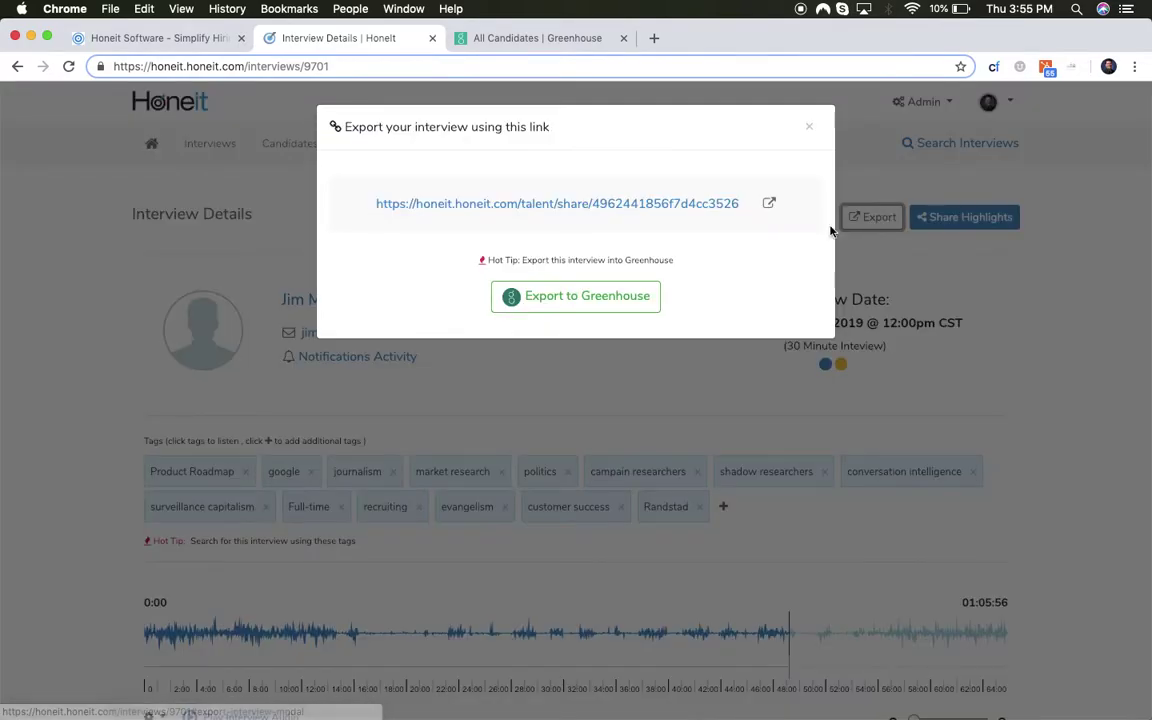
{"action": "left_click", "coordinate": [609, 297]}
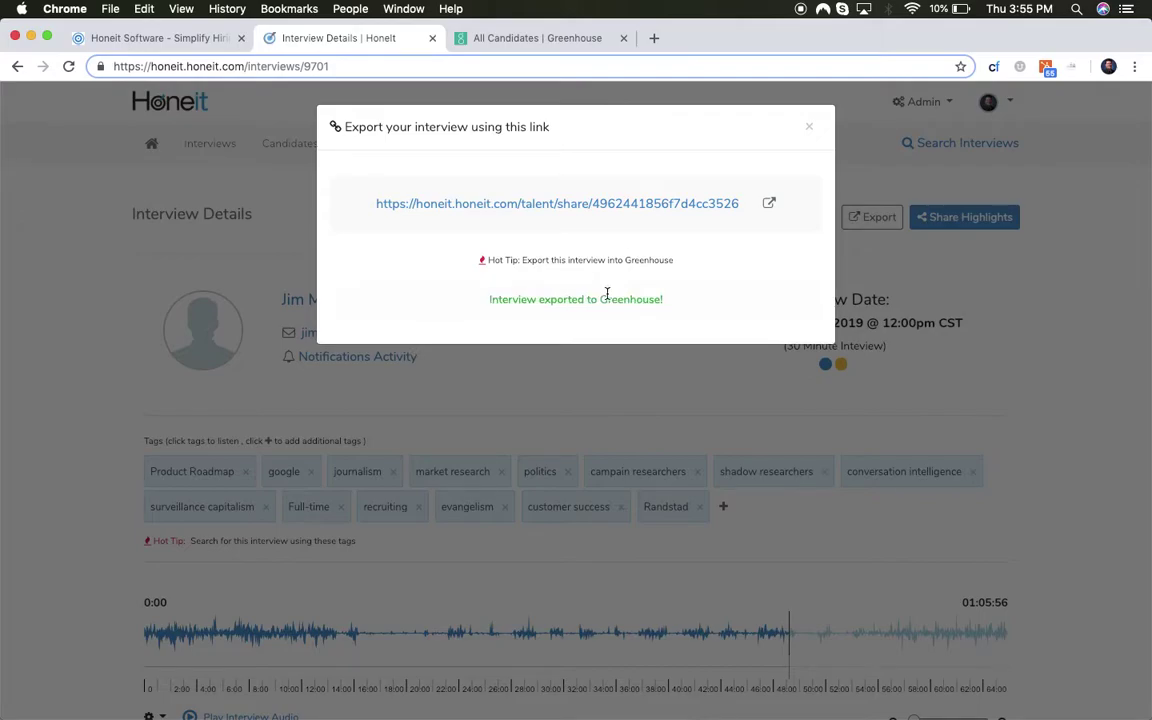
{"action": "left_click", "coordinate": [809, 127]}
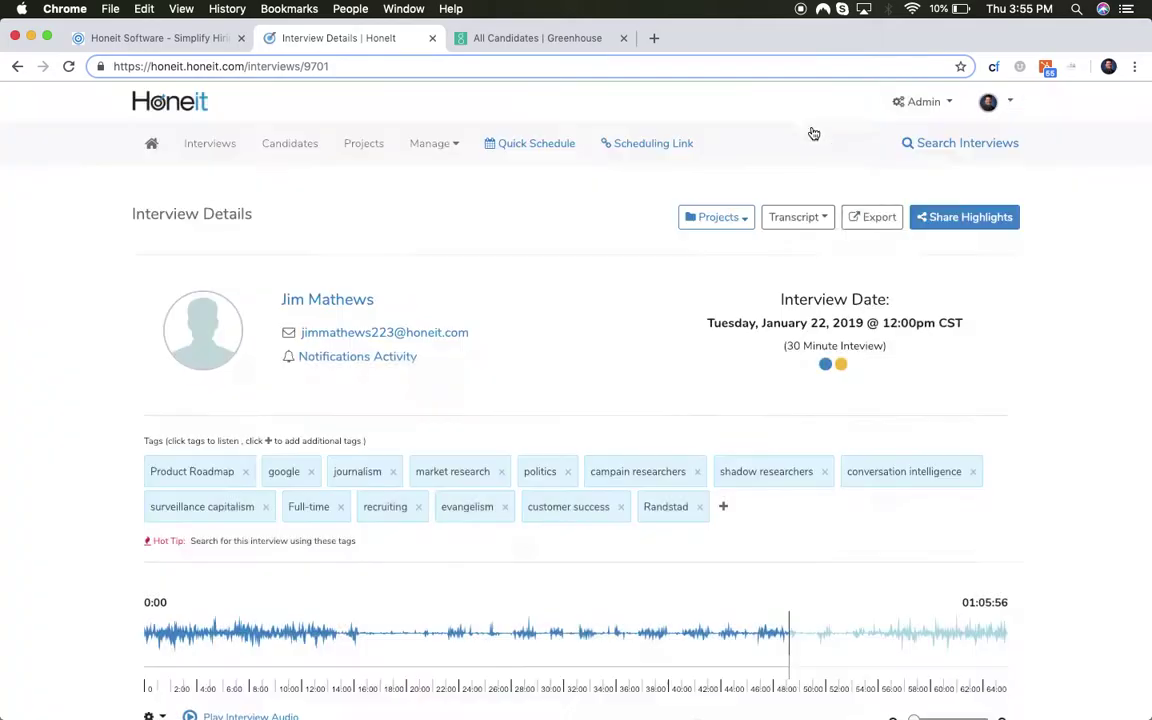
- Reapply 'Prospects only' in Greenhouse, open the new prospect, and follow the note's interview link
{"action": "left_click", "coordinate": [549, 40]}
{"action": "left_click", "coordinate": [167, 409]}
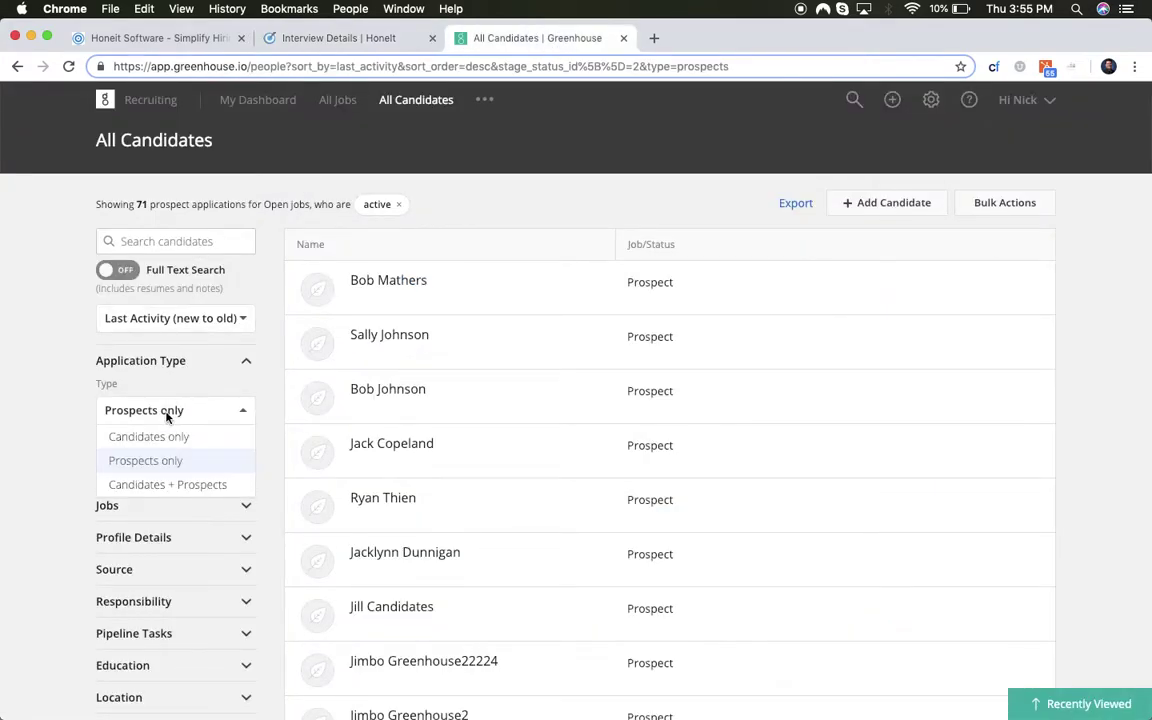
{"action": "left_click", "coordinate": [168, 461]}
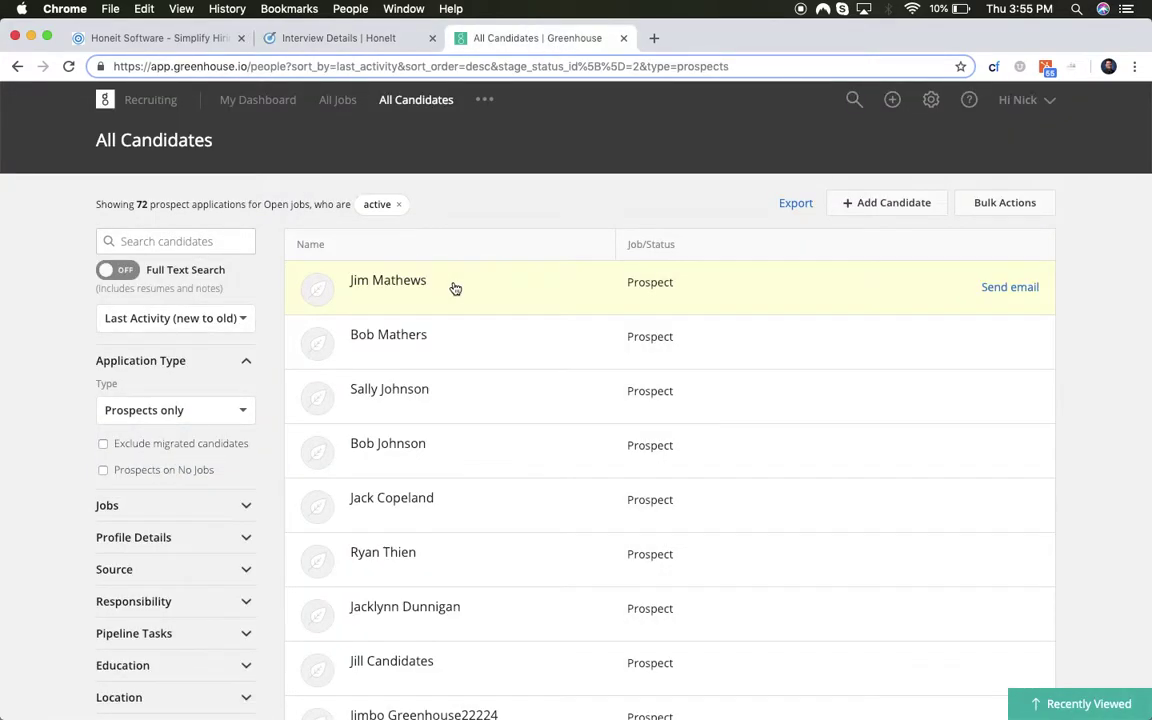
{"action": "left_click", "coordinate": [389, 283]}
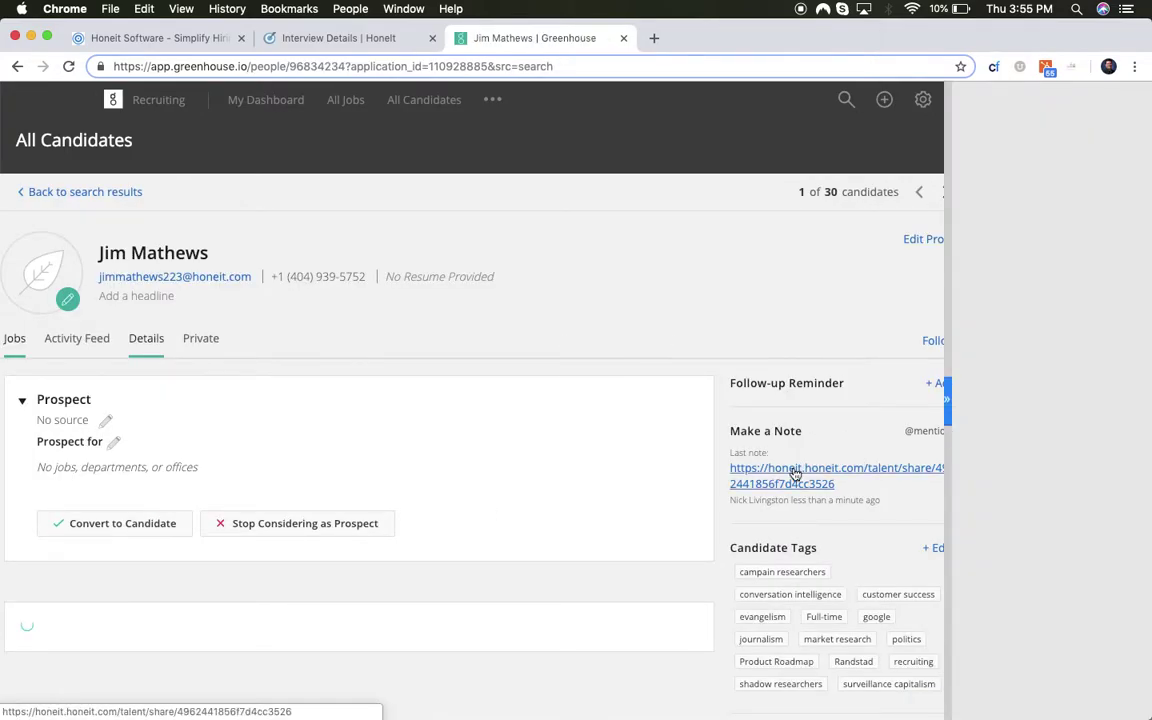
{"action": "left_click", "coordinate": [946, 402]}
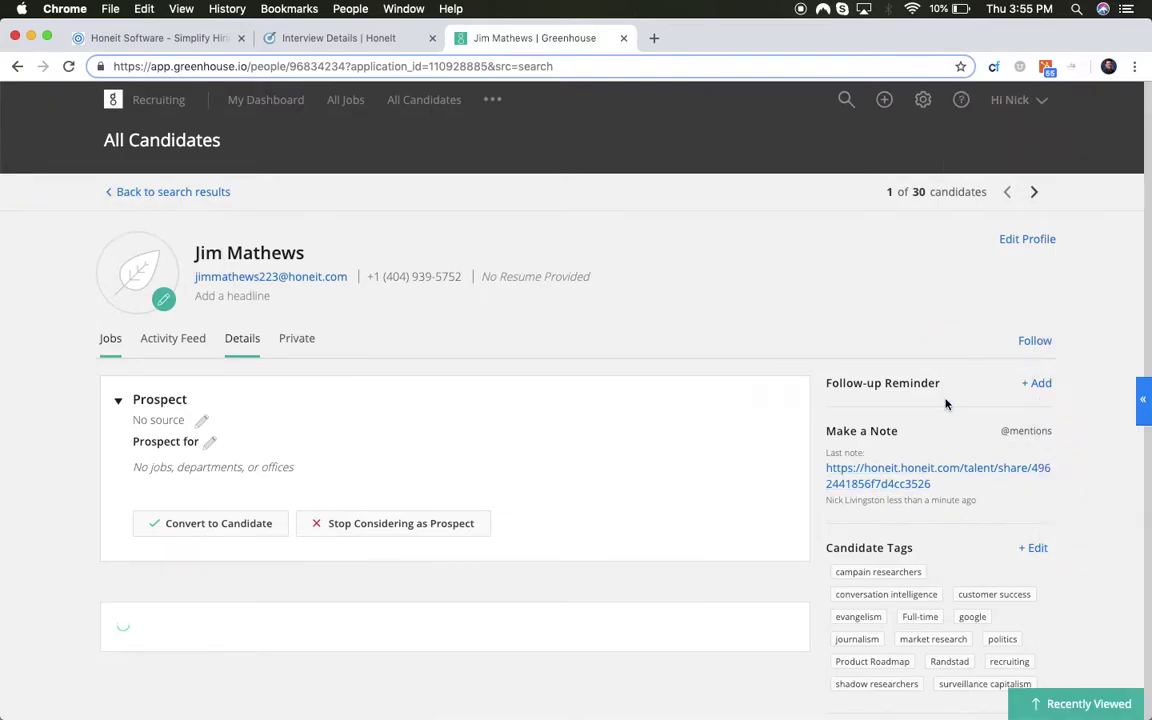
{"action": "left_click", "coordinate": [897, 478]}
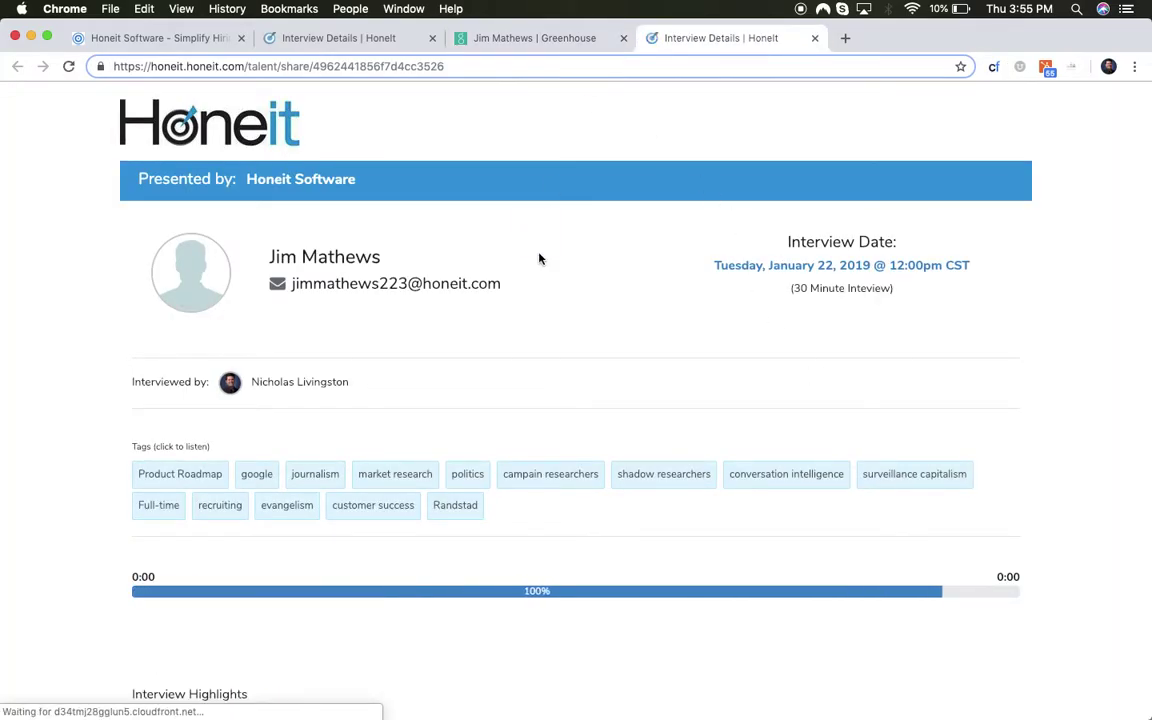
{"action": "scroll", "coordinate": [540, 283], "scroll_direction": "down", "scroll_amount": 5}
{"action": "scroll", "coordinate": [538, 283], "scroll_direction": "down", "scroll_amount": 5}
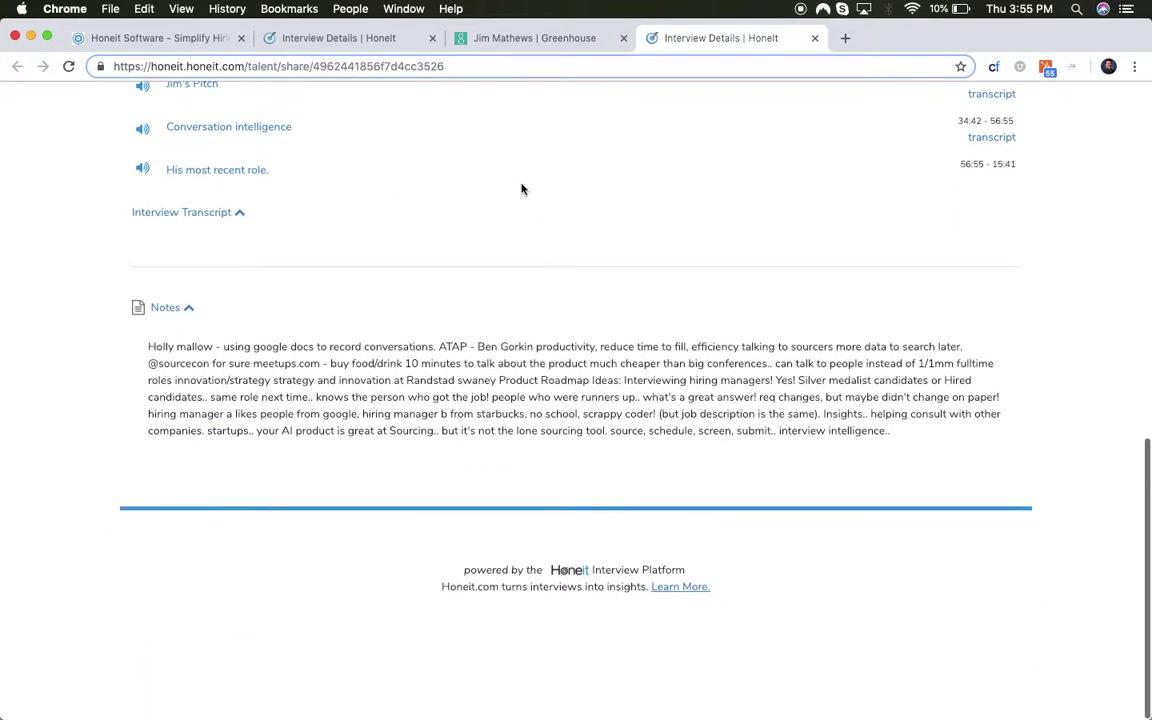
{"action": "left_click", "coordinate": [515, 38]}
{"action": "scroll", "coordinate": [900, 525], "scroll_direction": "down", "scroll_amount": 2}
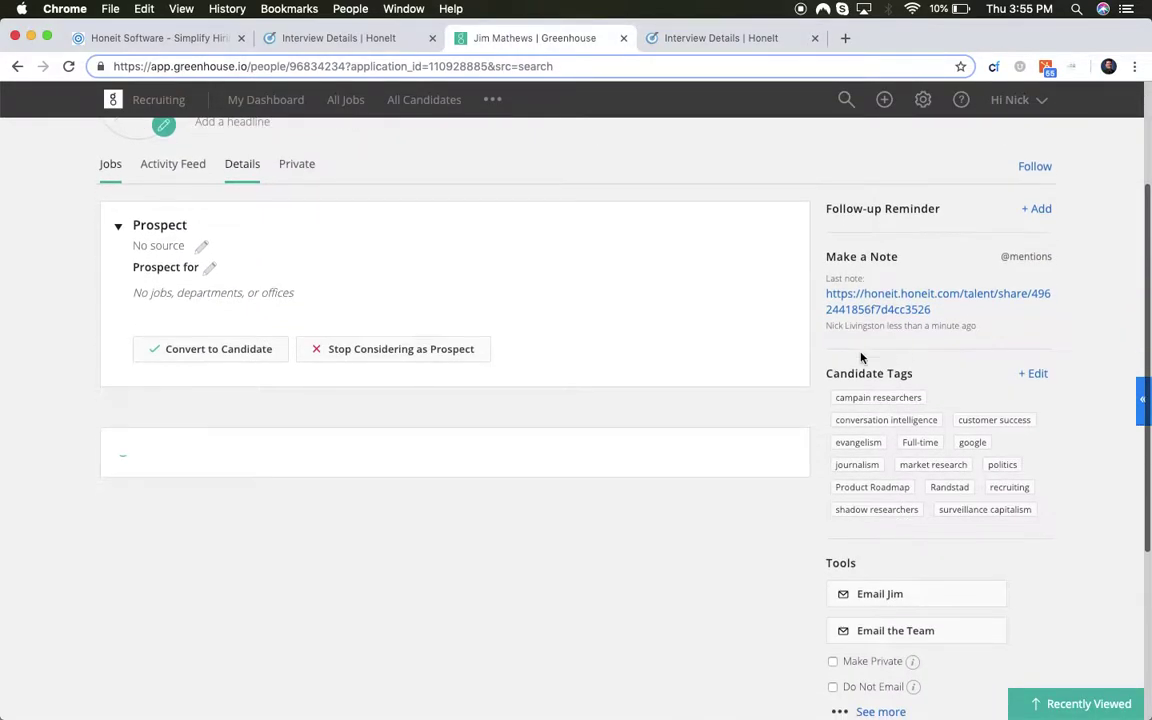
{"action": "left_click", "coordinate": [650, 33]}
{"action": "scroll", "coordinate": [440, 324], "scroll_direction": "up", "scroll_amount": 10}
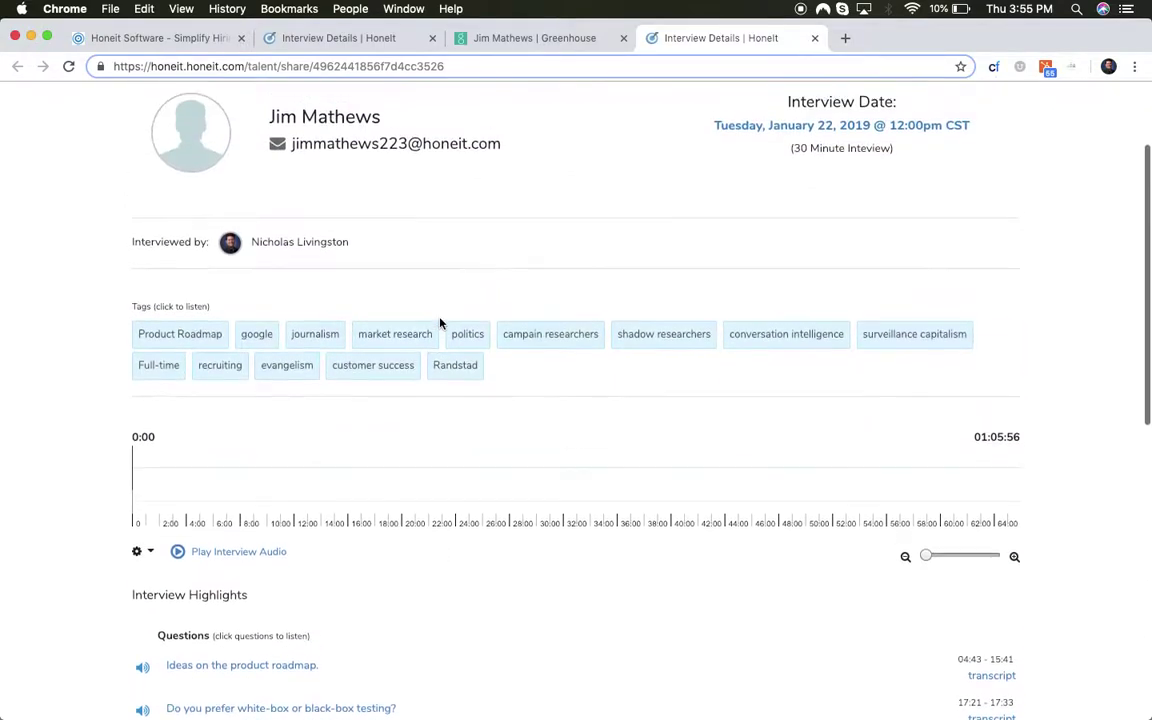
{"action": "scroll", "coordinate": [480, 350], "scroll_direction": "up", "scroll_amount": 1}
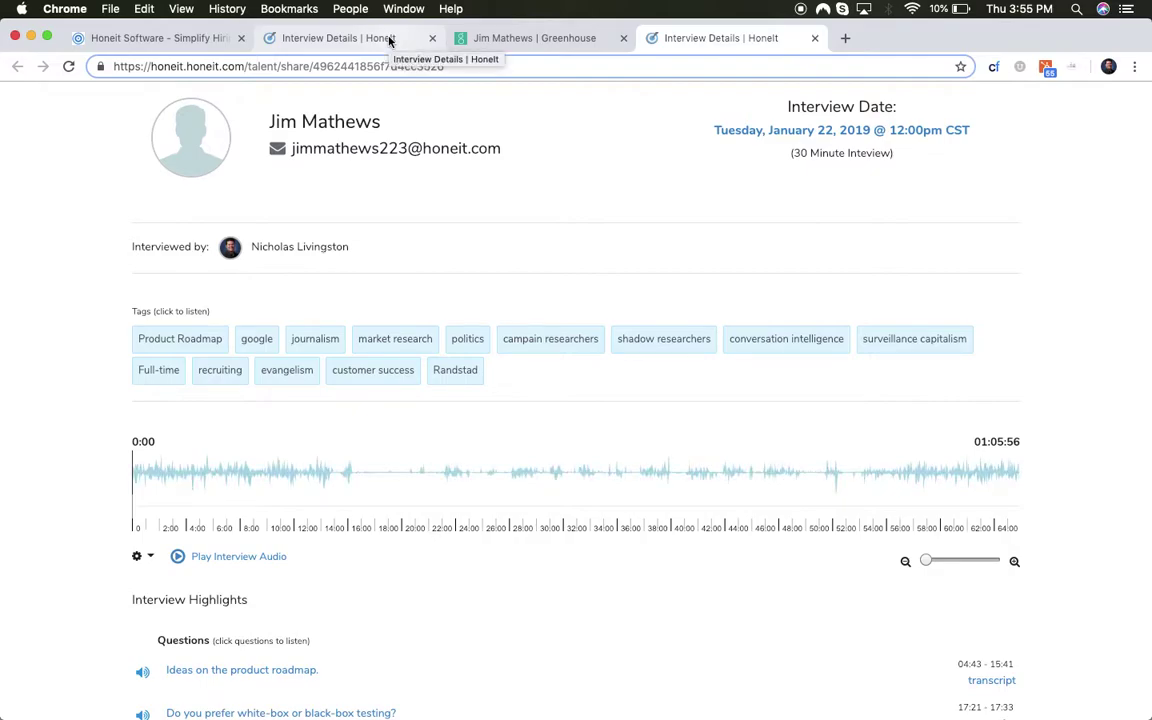
- Switch to the main Interview Details page and go back to the Honeit home dashboard
{"action": "left_click", "coordinate": [288, 38]}
{"action": "left_click", "coordinate": [156, 148]}
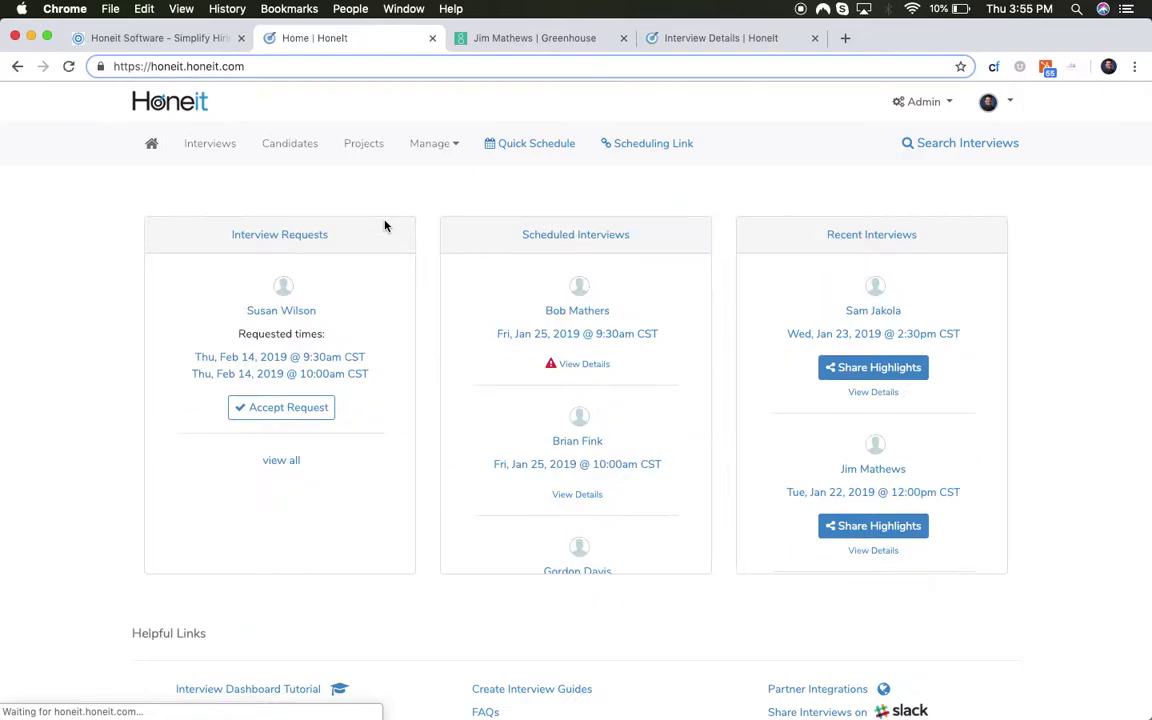